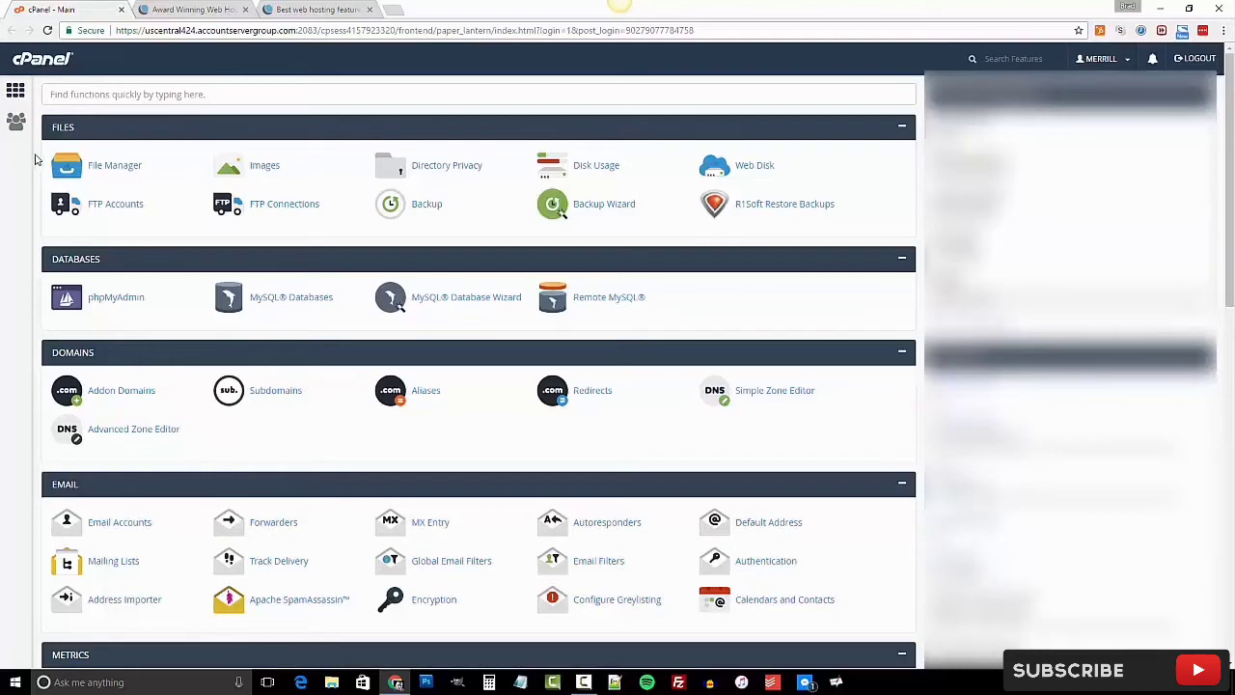
Open the Softaculous Apps Installer and start a new WordPress install from Top Scripts.
scroll(46, 164, "down", 2)
scroll(46, 164, "down", 3)
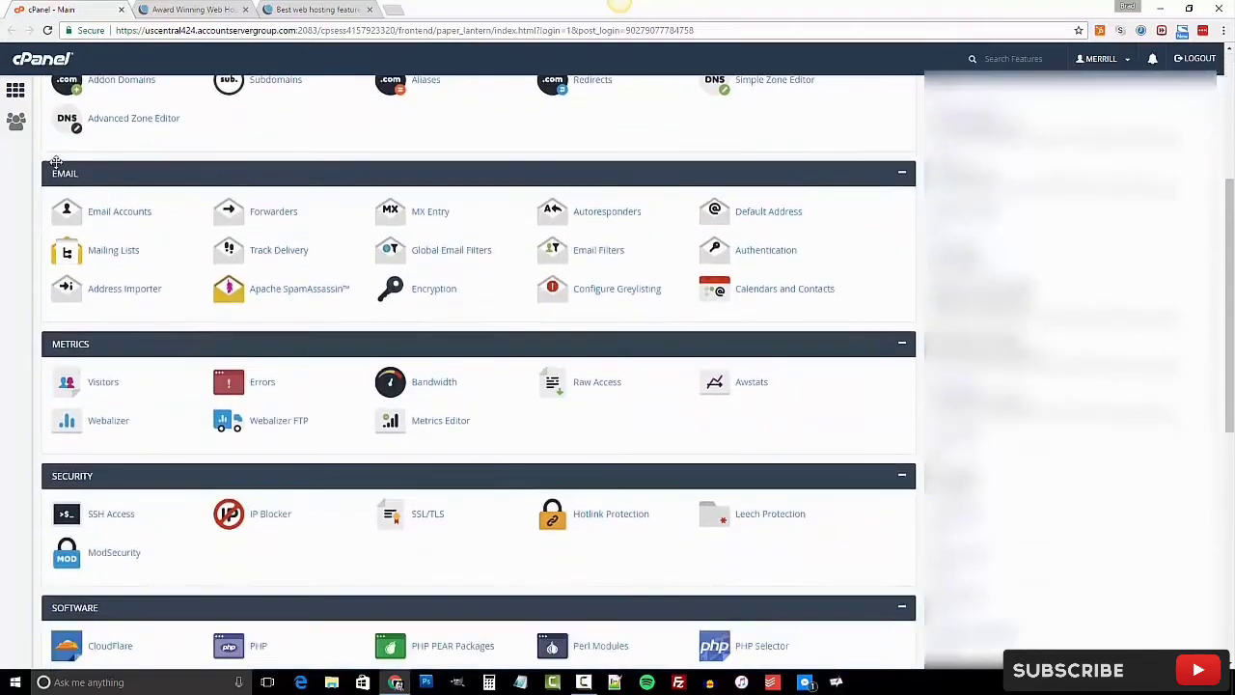
scroll(38, 237, "down", 2)
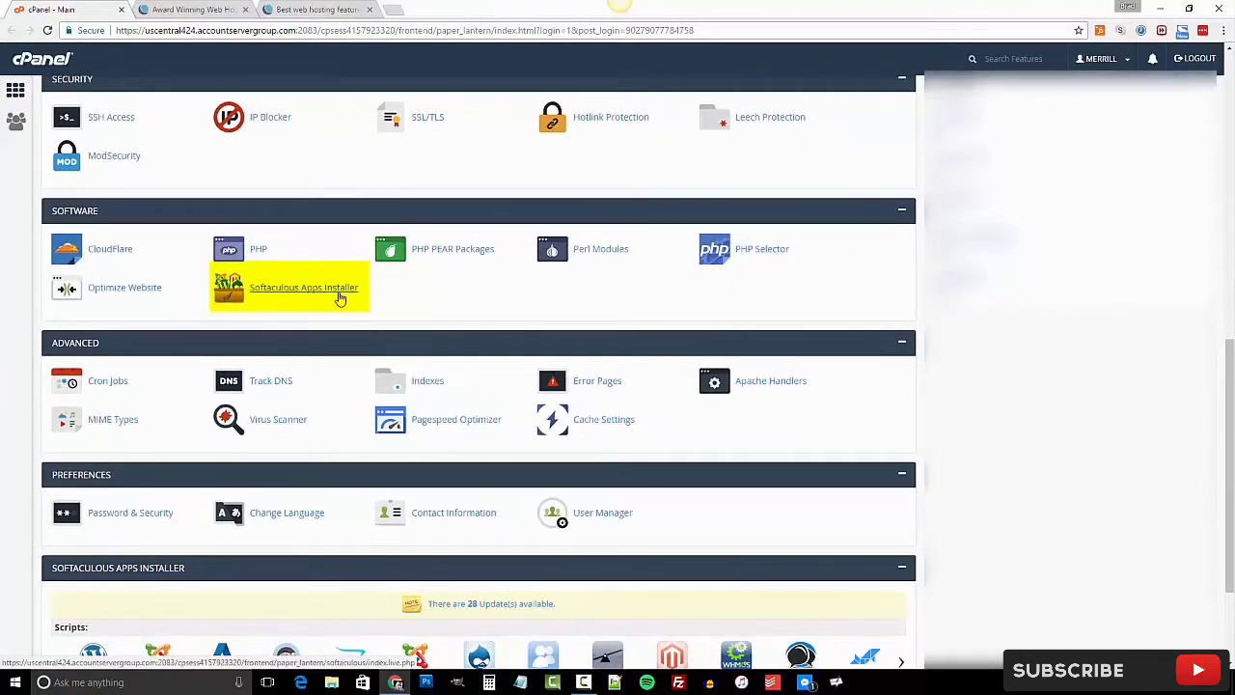
left_click(340, 298)
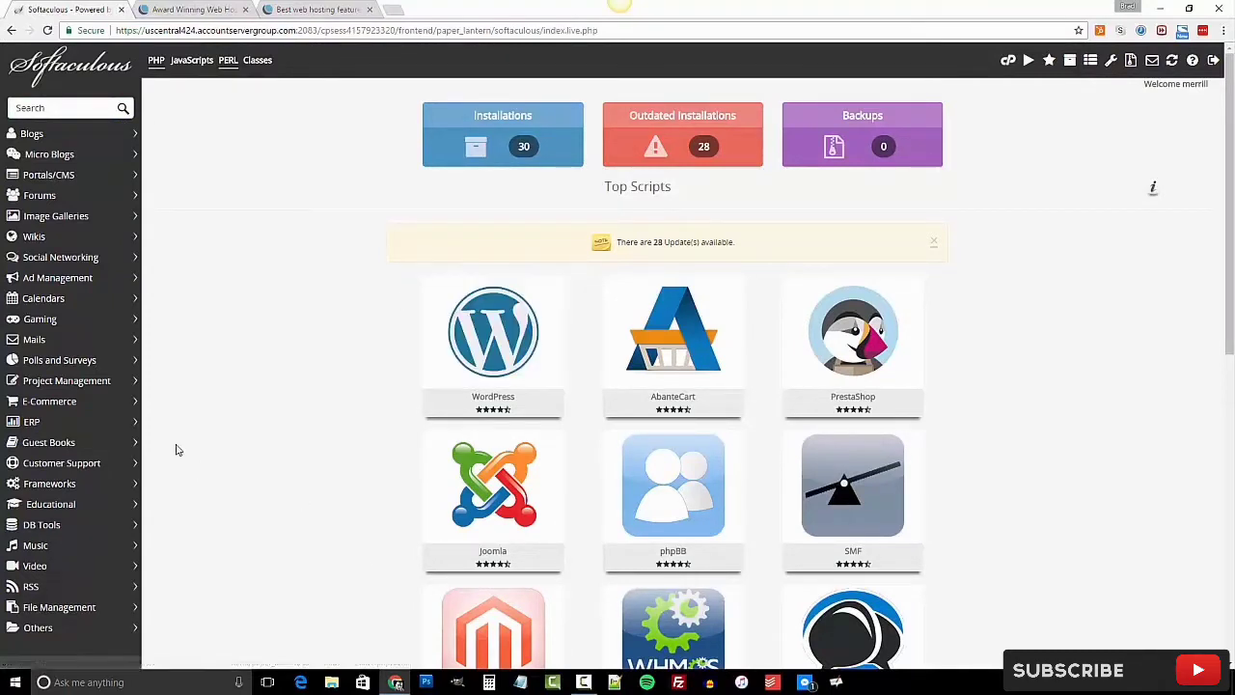
mouse_move(511, 350)
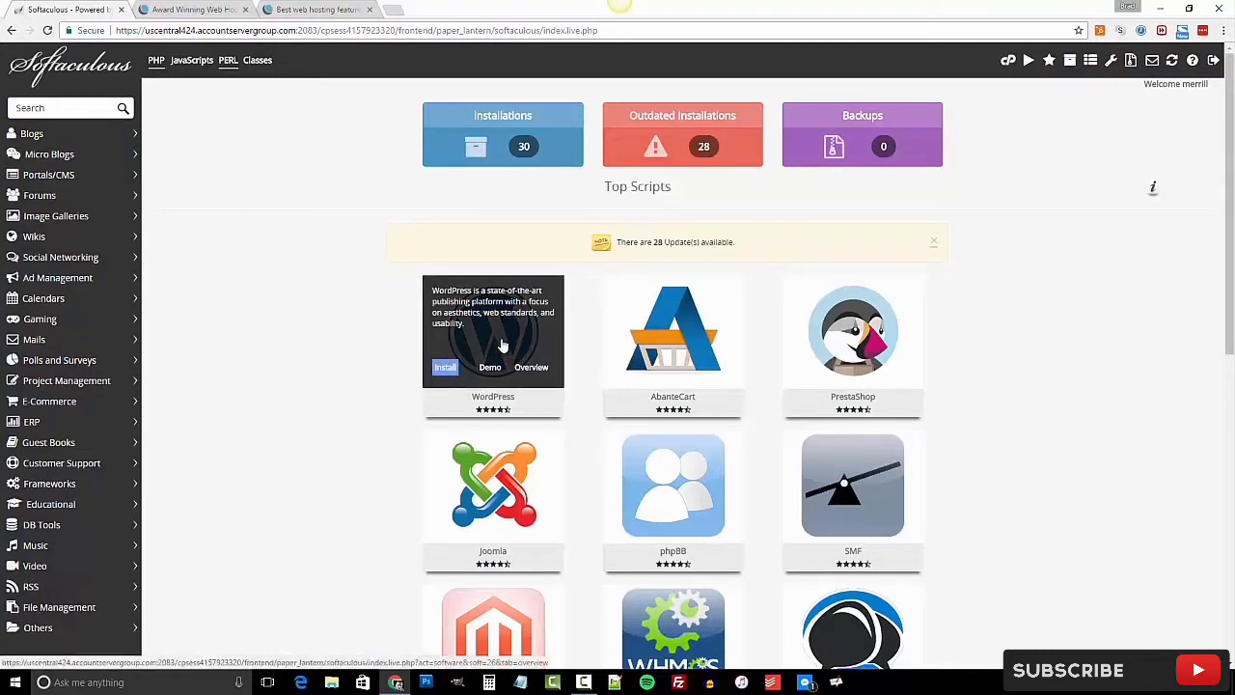
mouse_move(453, 330)
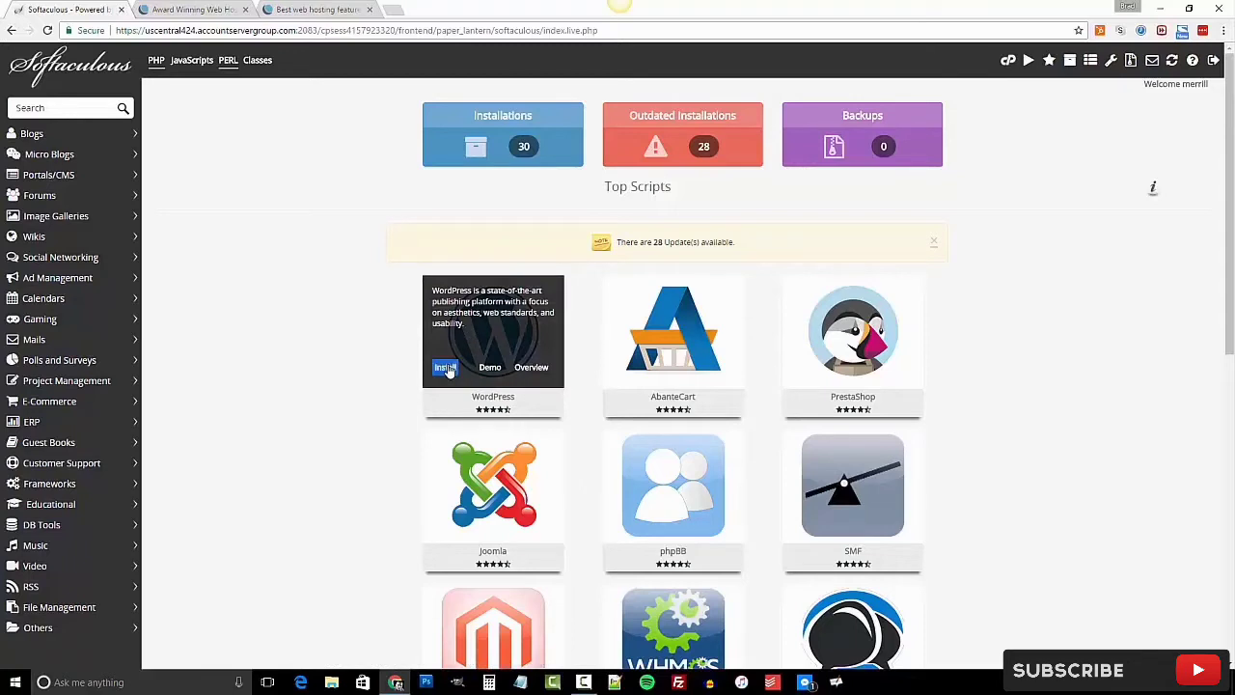
left_click(447, 370)
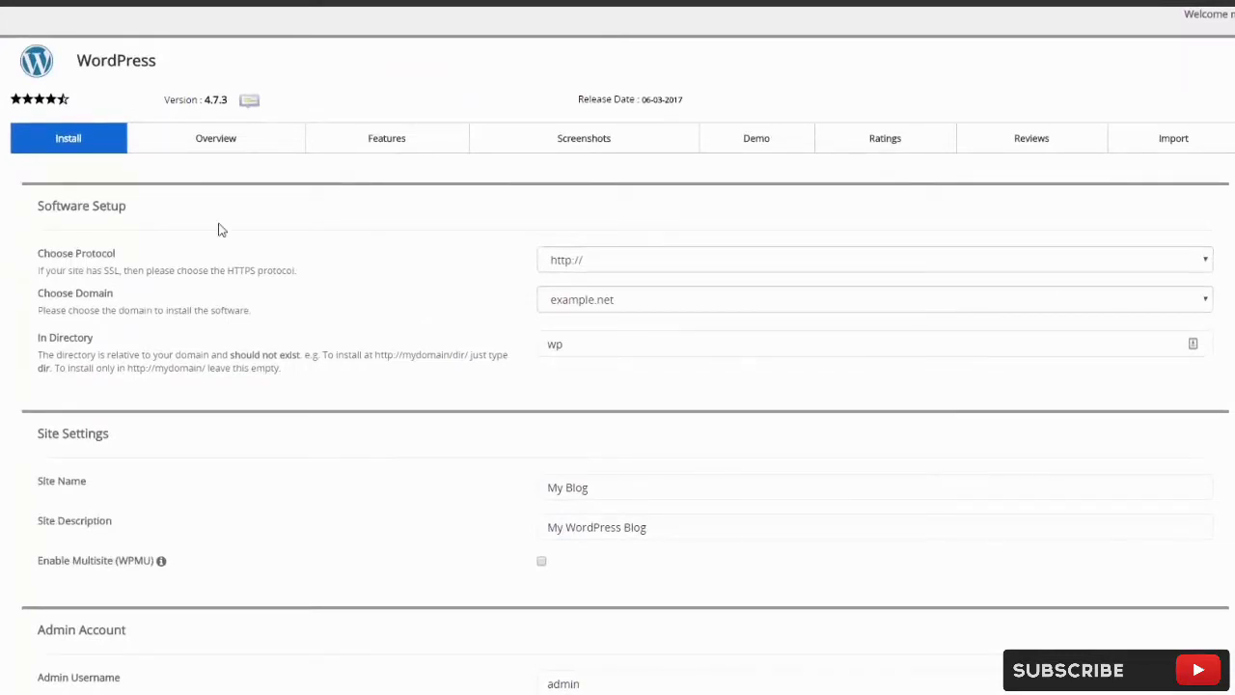
left_click(600, 264)
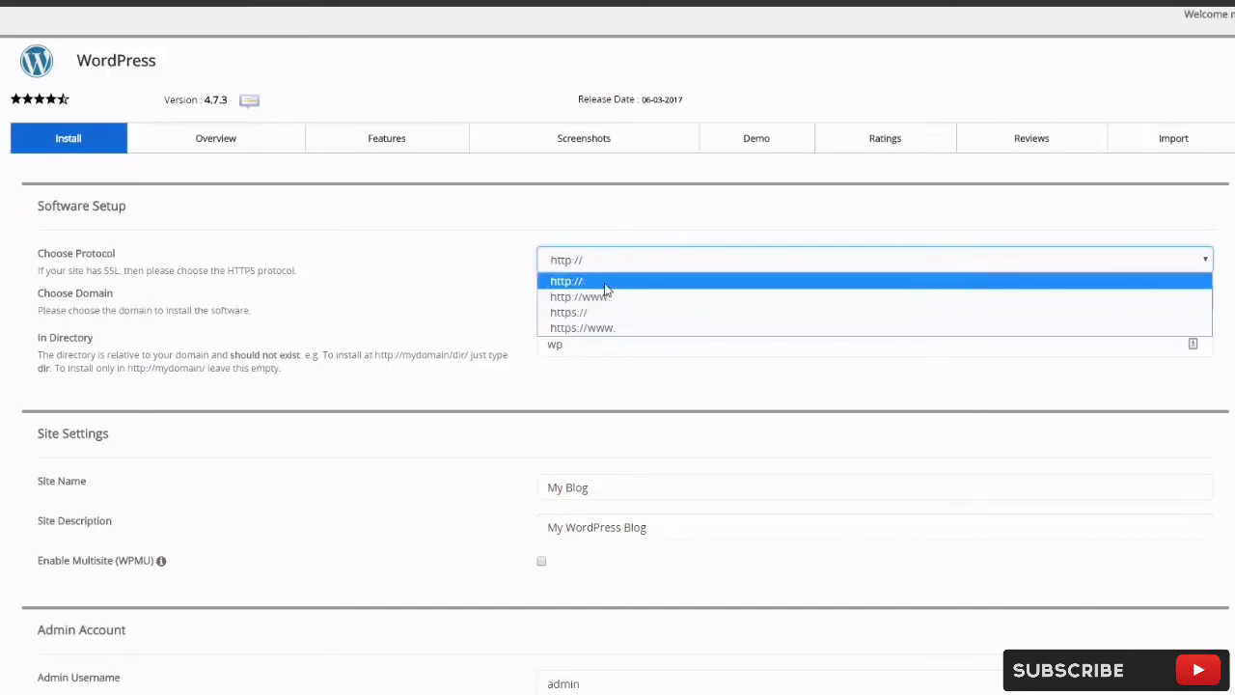
left_click(606, 284)
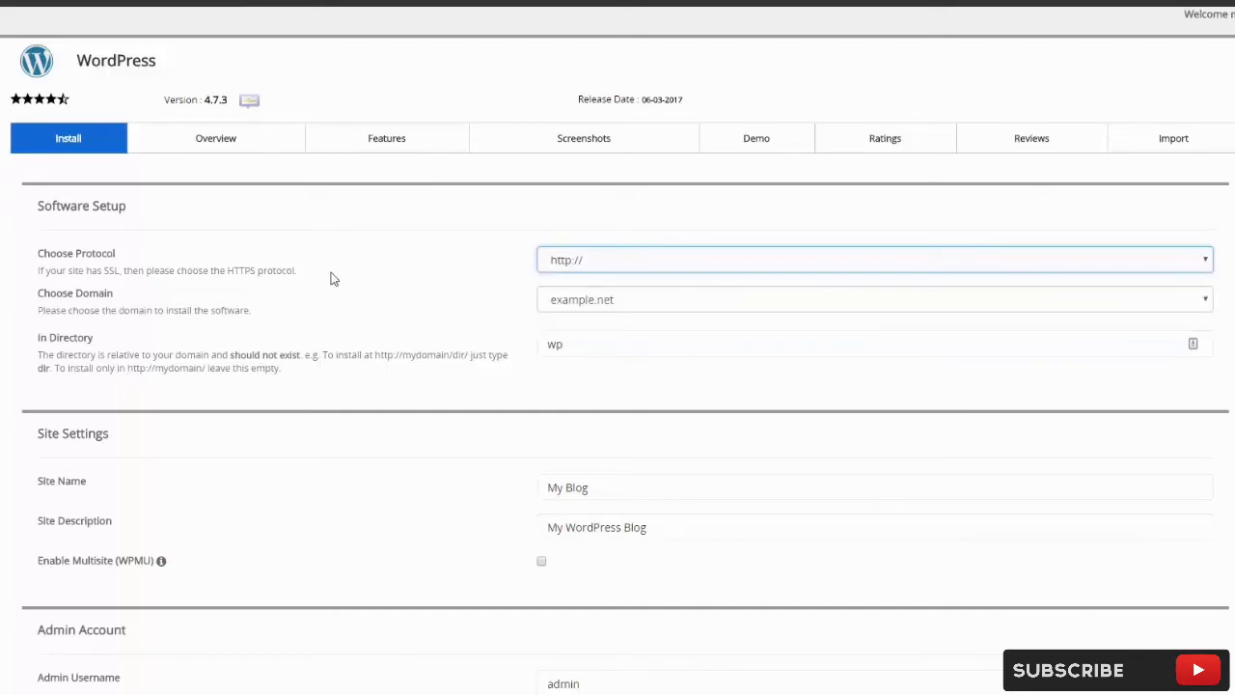
left_click(246, 307)
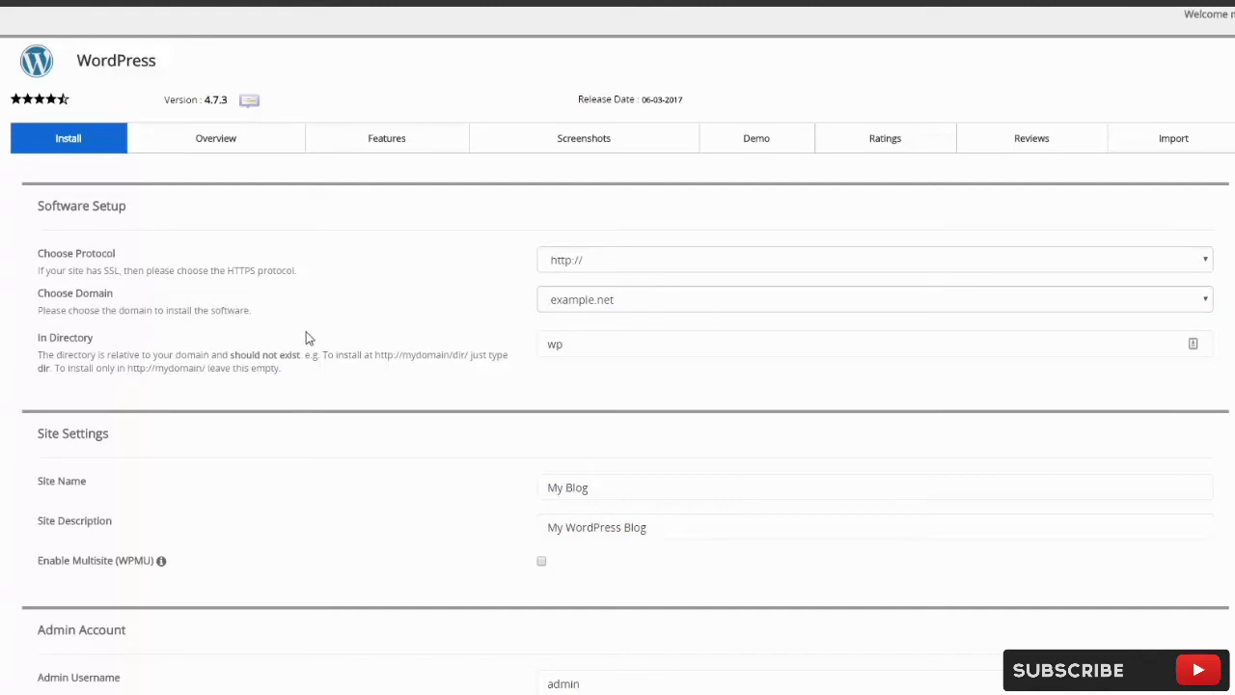
left_click(590, 349)
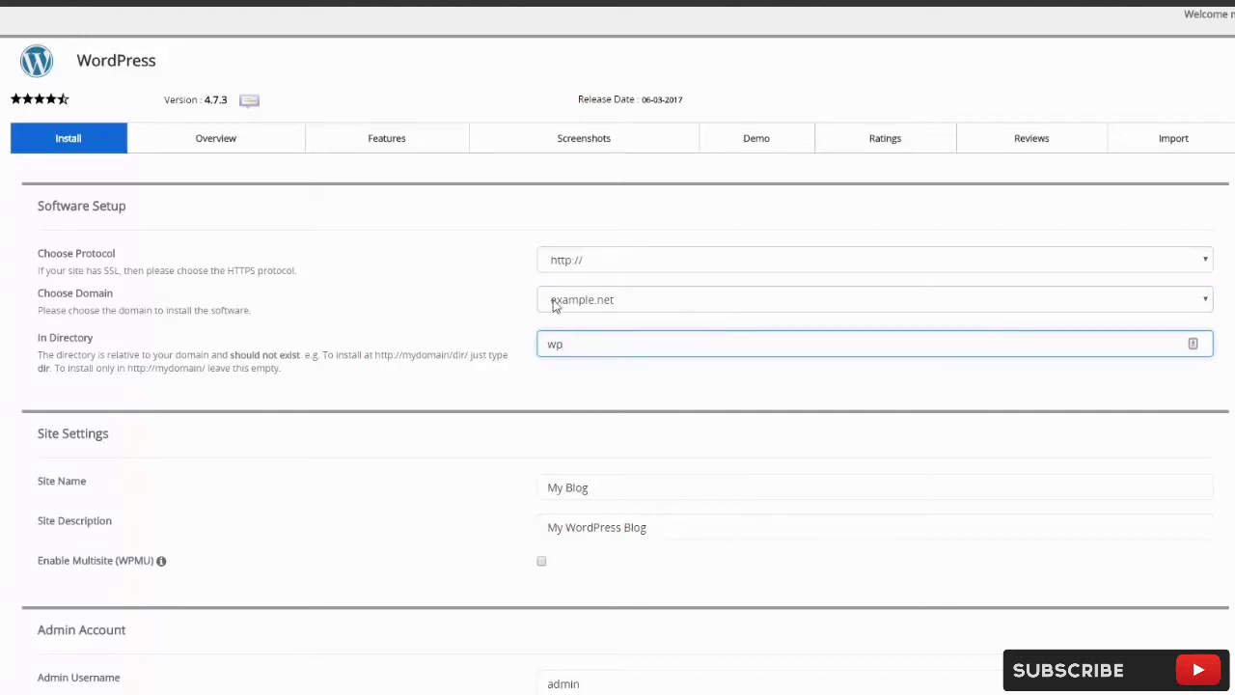
Clear the In Directory value wp, leaving it blank so WordPress installs at the example.net root.
double_click(530, 354)
type("blog")
double_click(529, 354)
type("wordpress")
key("ctrl+a")
key("BackSpace")
left_click(457, 328)
left_click(562, 353)
left_click(458, 328)
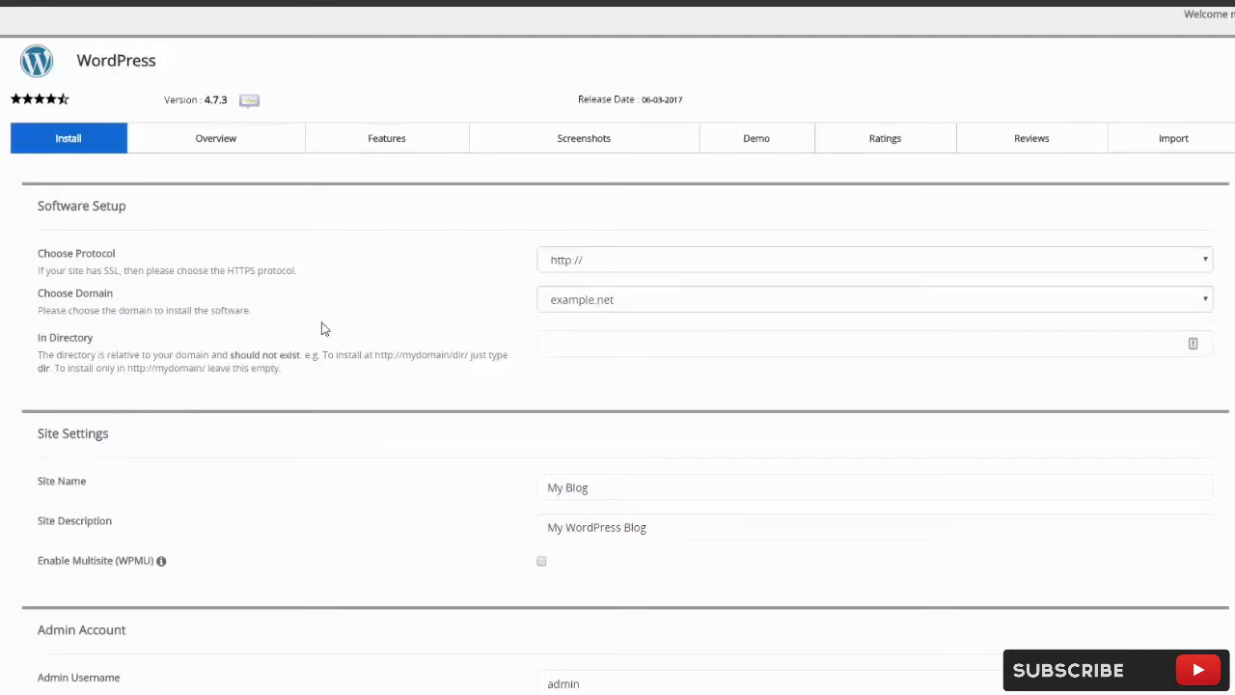
Change the Site Name from My Blog to My Example Site, keeping the description My WordPress Blog.
scroll(323, 328, "down", 2)
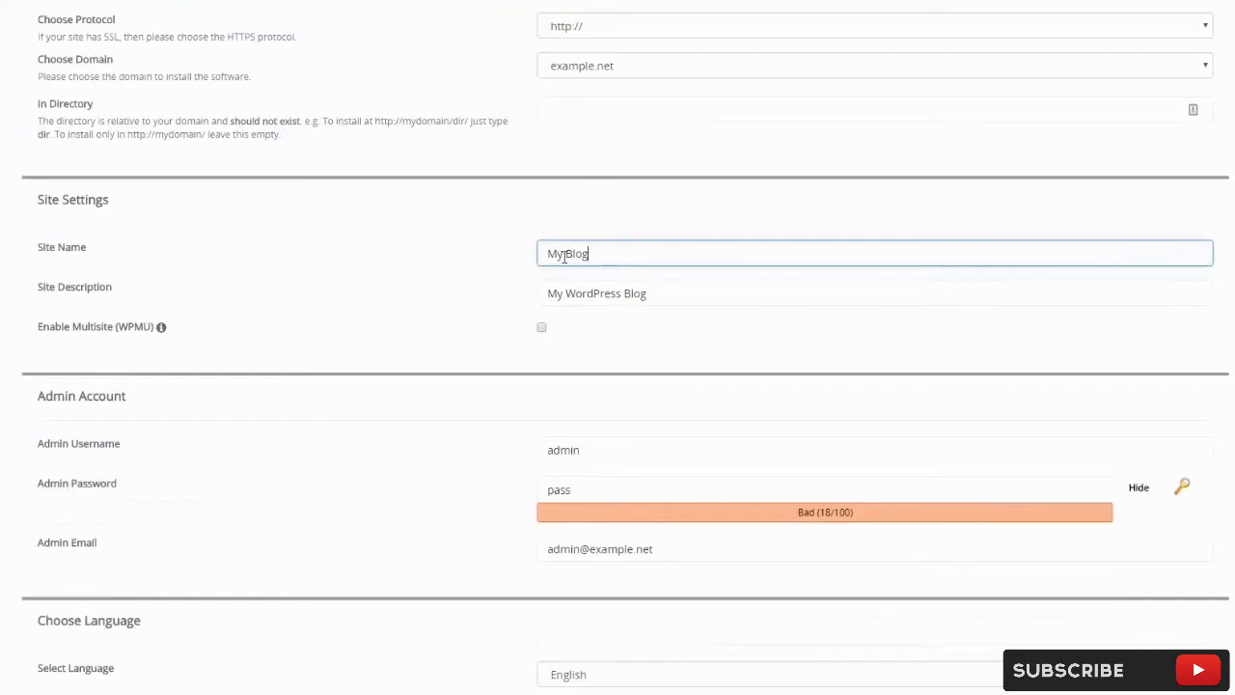
left_click_drag(590, 253, 549, 259)
type("My Example Site")
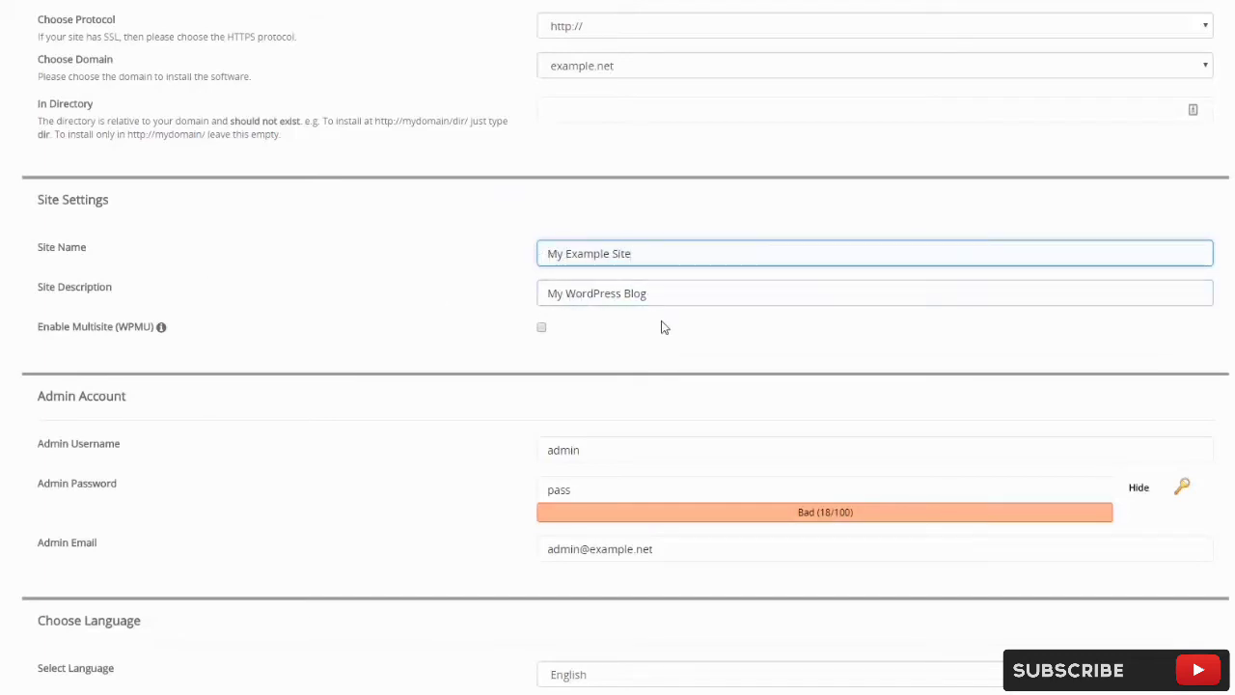
left_click(670, 295)
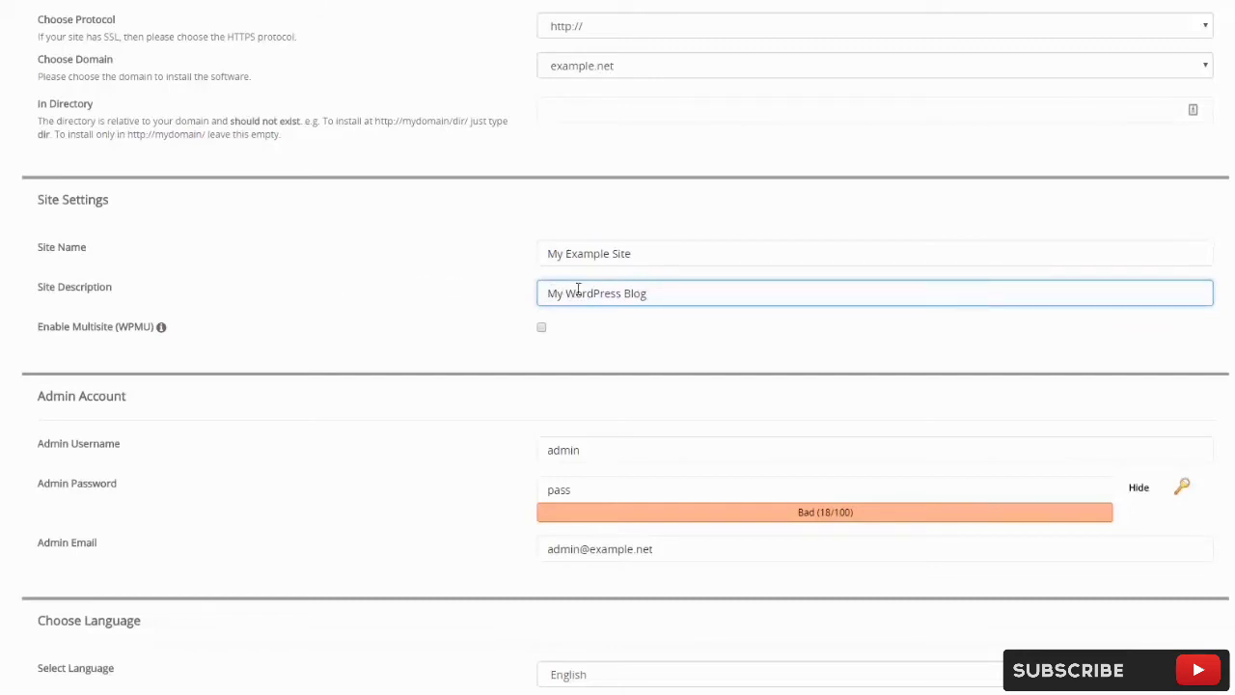
left_click(361, 327)
scroll(362, 327, "down", 3)
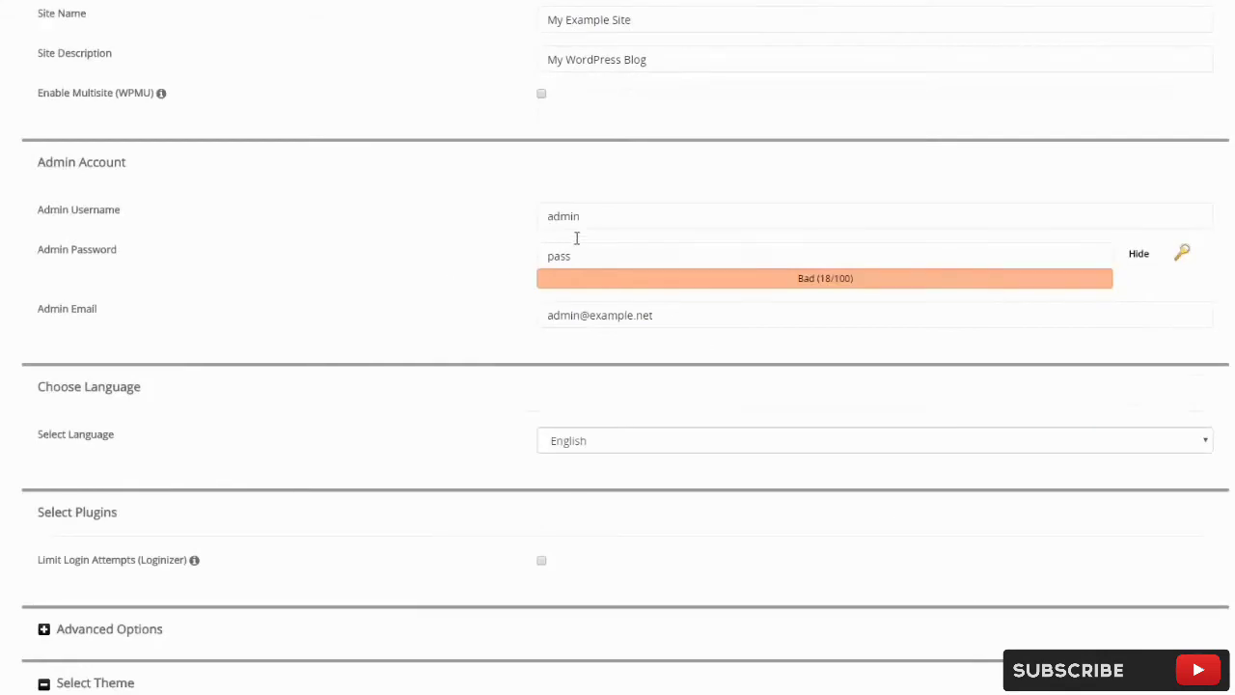
Replace the default admin username with a personal one and set a new, Strong admin password.
left_click(606, 215)
double_click(535, 217)
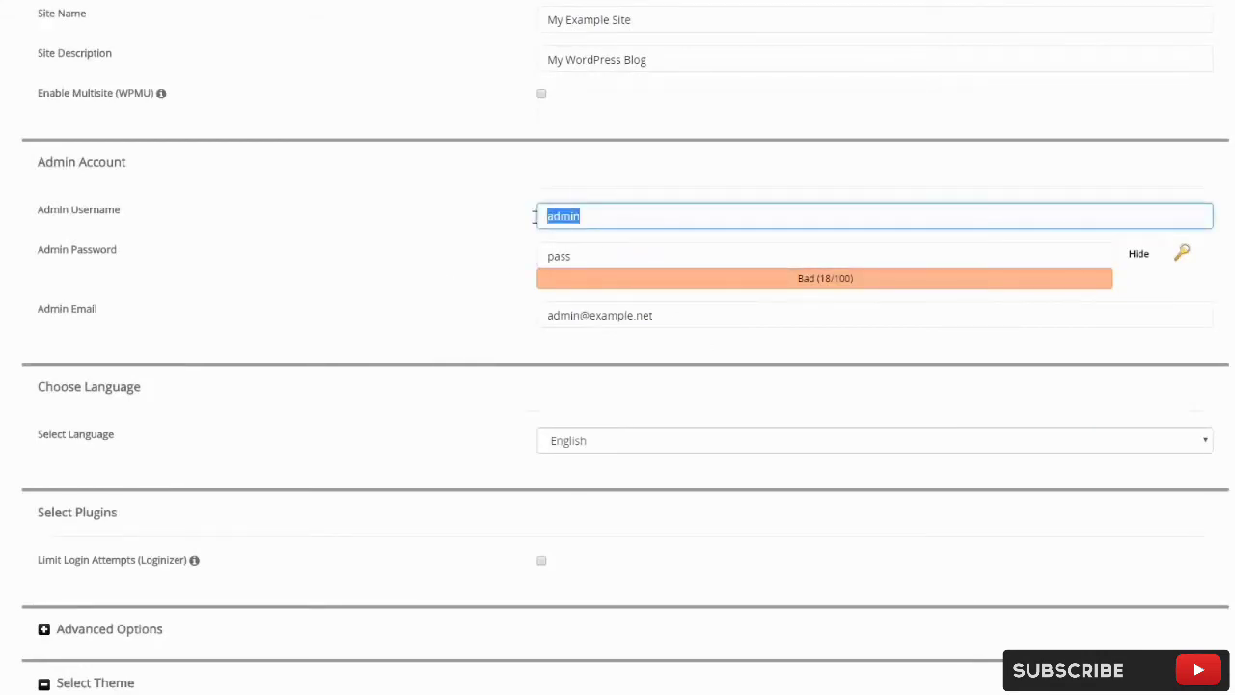
type("brad")
left_click(1141, 255)
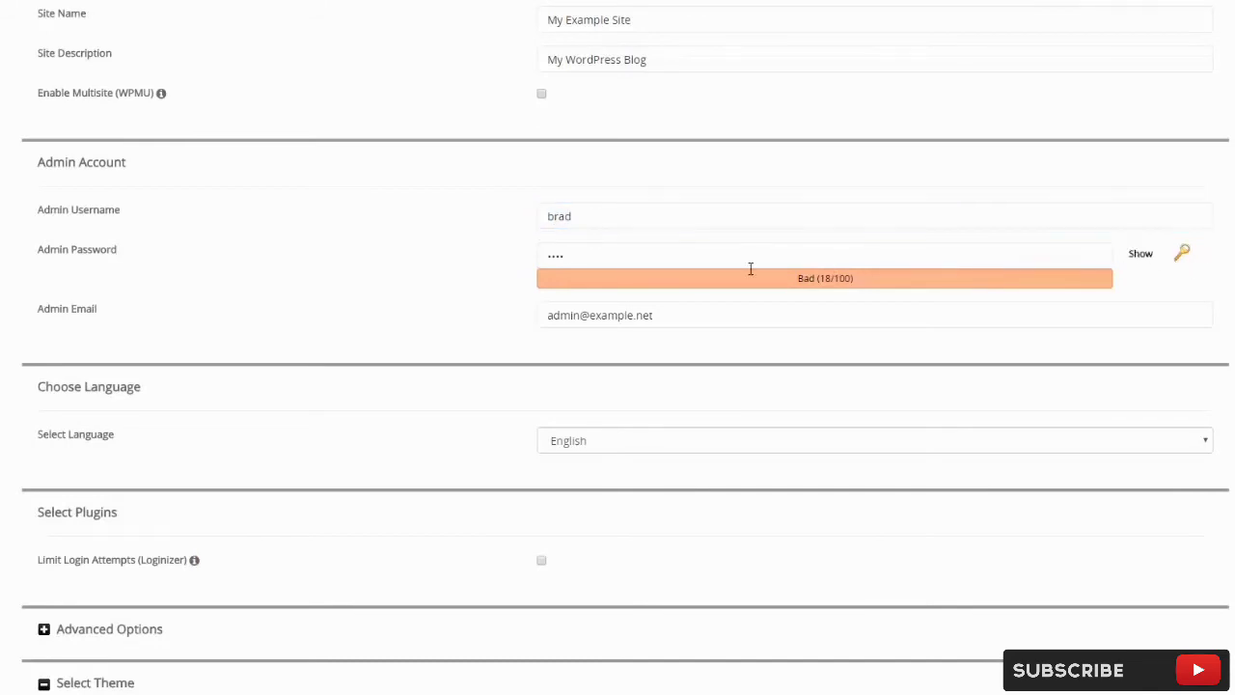
double_click(605, 258)
type("••••••••••••")
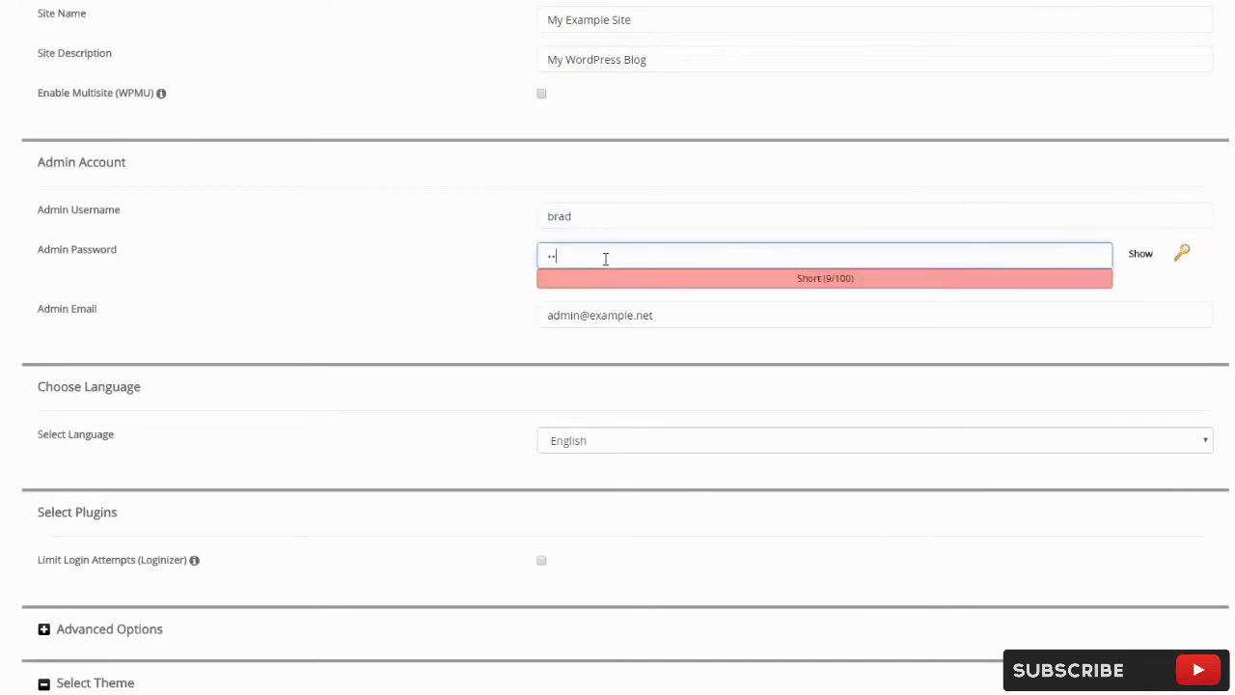
type("•")
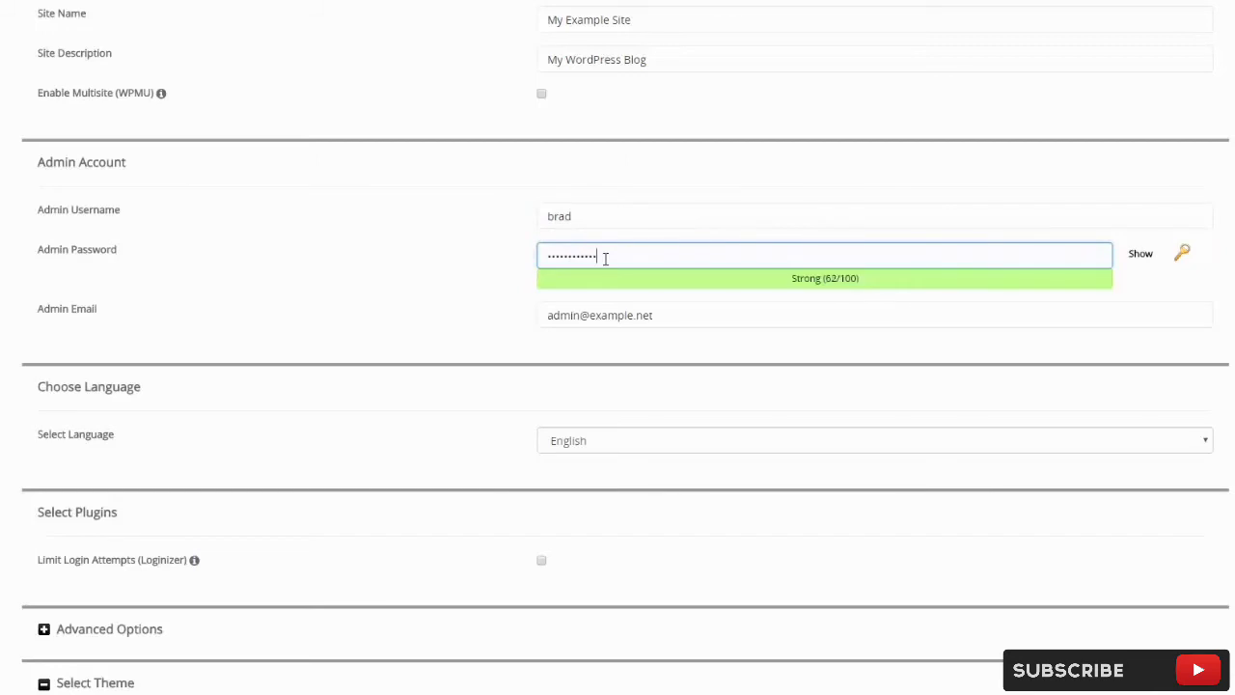
left_click(371, 266)
Replace the default admin e-mail with the owner's own e-mail address.
left_click_drag(666, 320, 536, 317)
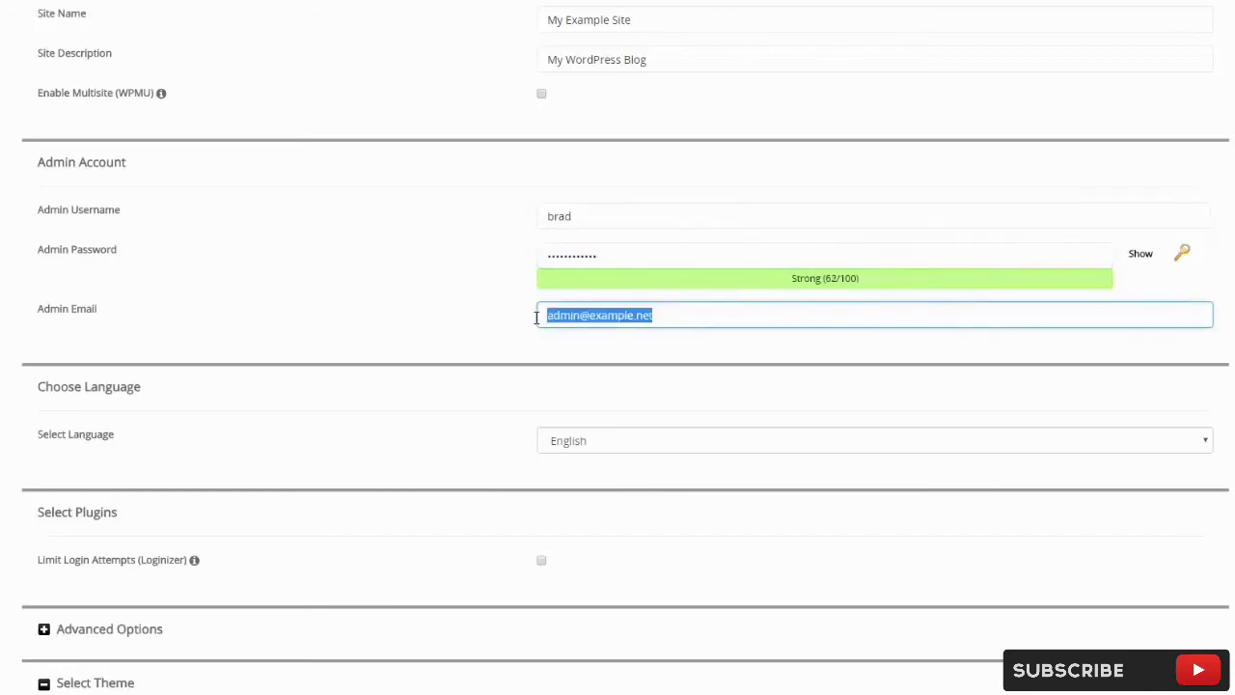
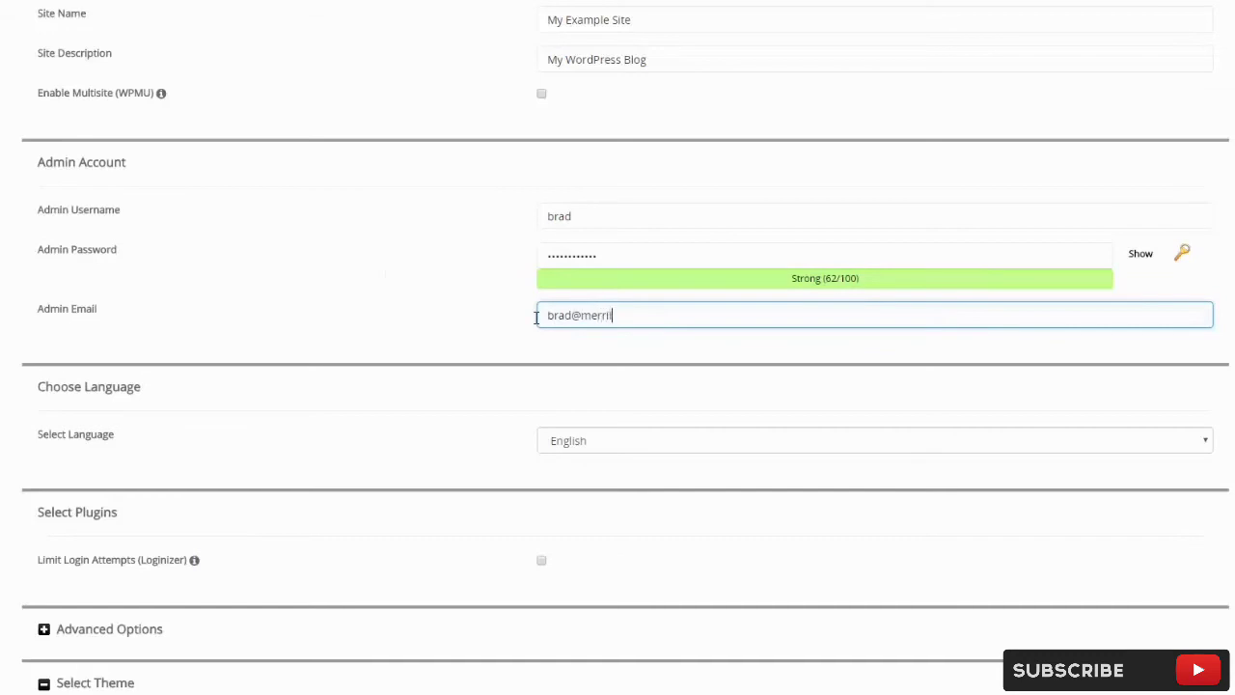
left_click(431, 328)
Enable the Limit Login Attempts (Loginizer) plugin under Select Plugins.
scroll(430, 326, "down", 3)
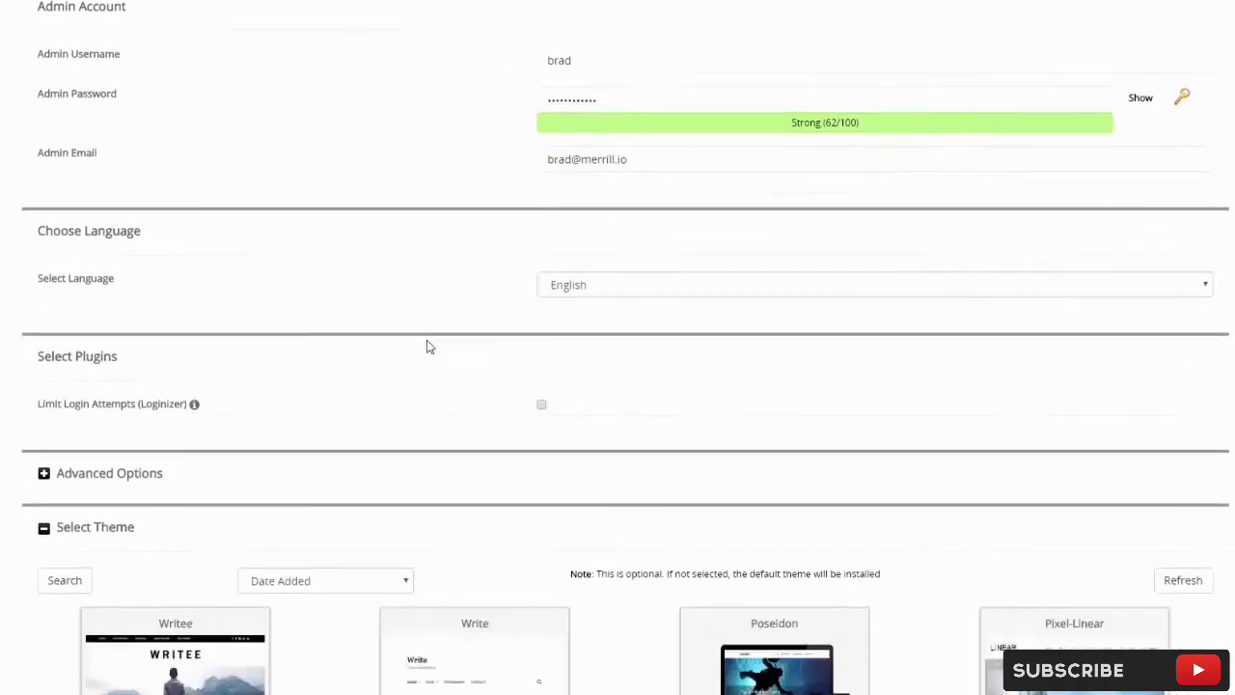
scroll(343, 271, "down", 3)
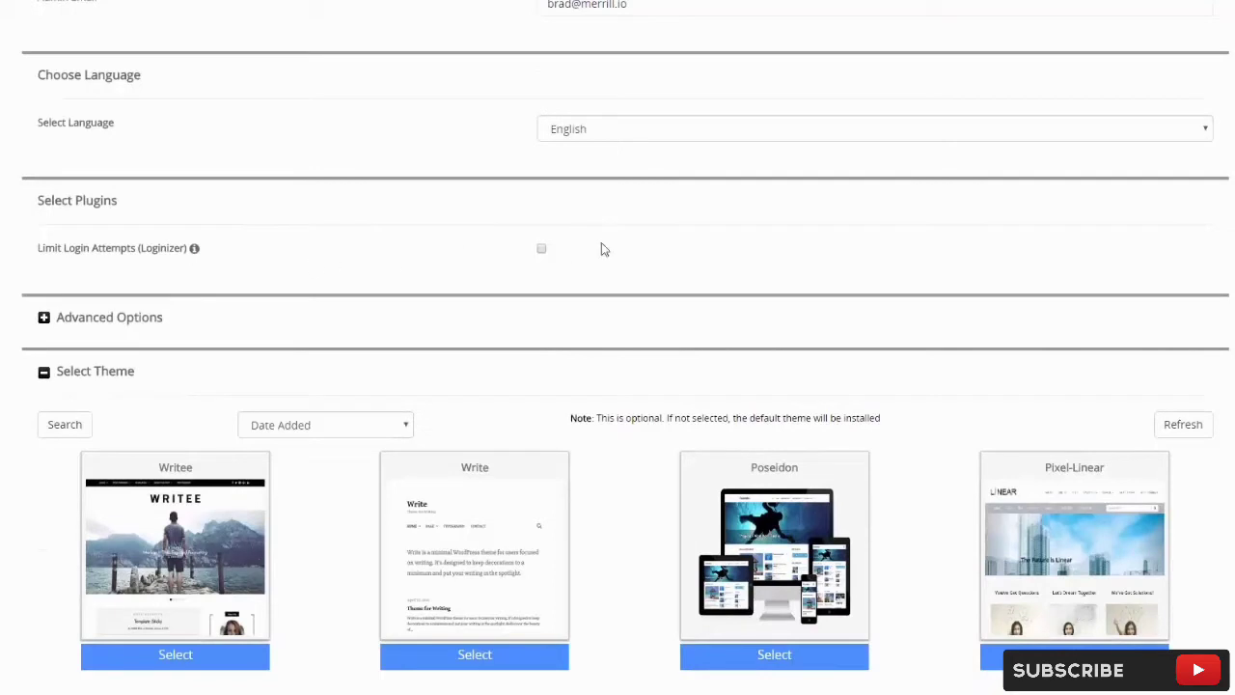
left_click(541, 249)
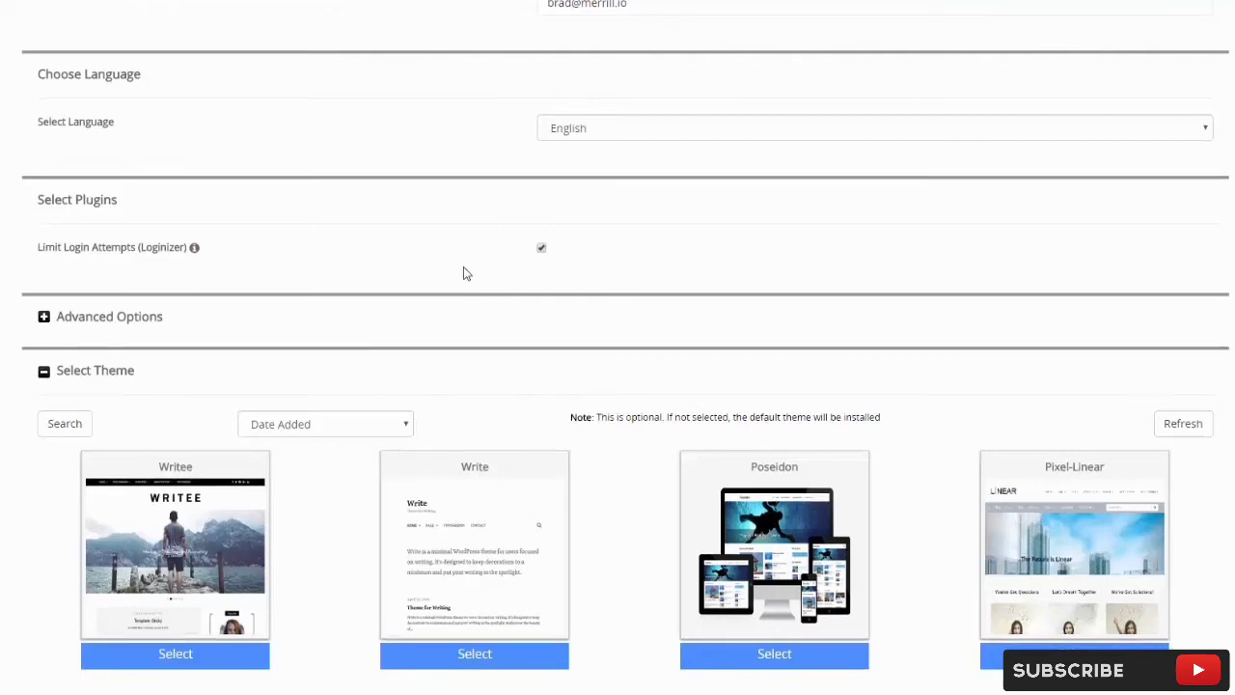
Launch the WordPress installation from the bottom of the install form.
scroll(463, 270, "down", 1)
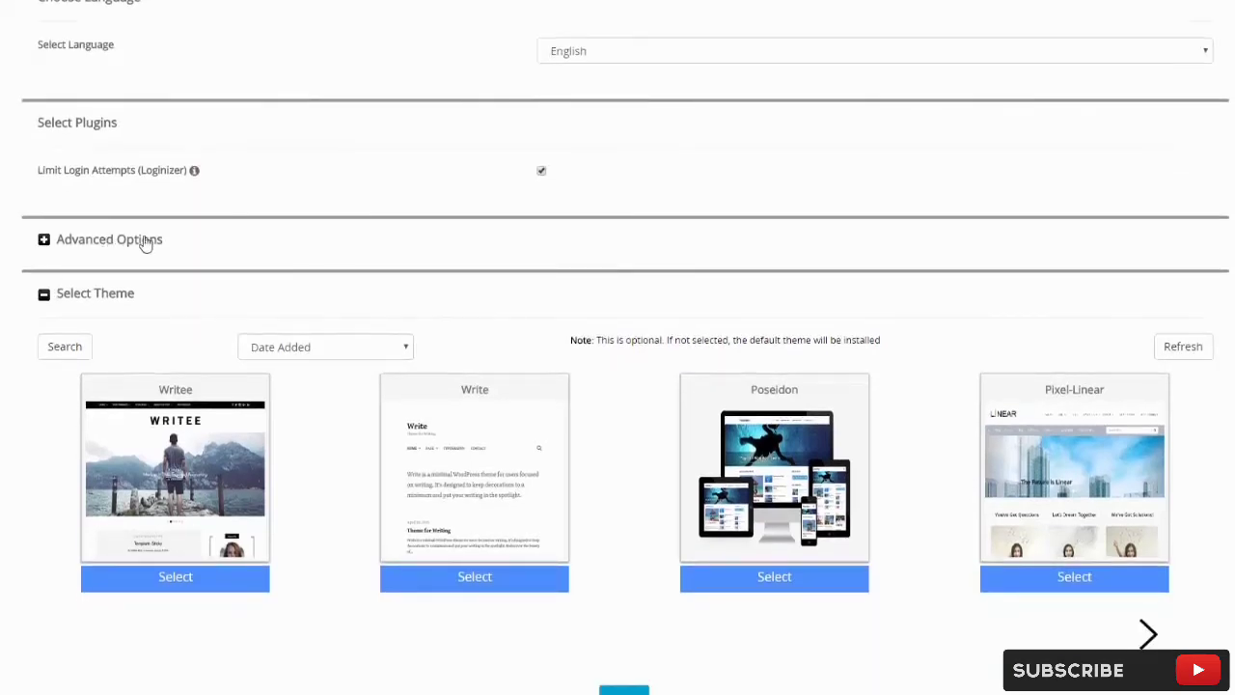
scroll(61, 240, "down", 1)
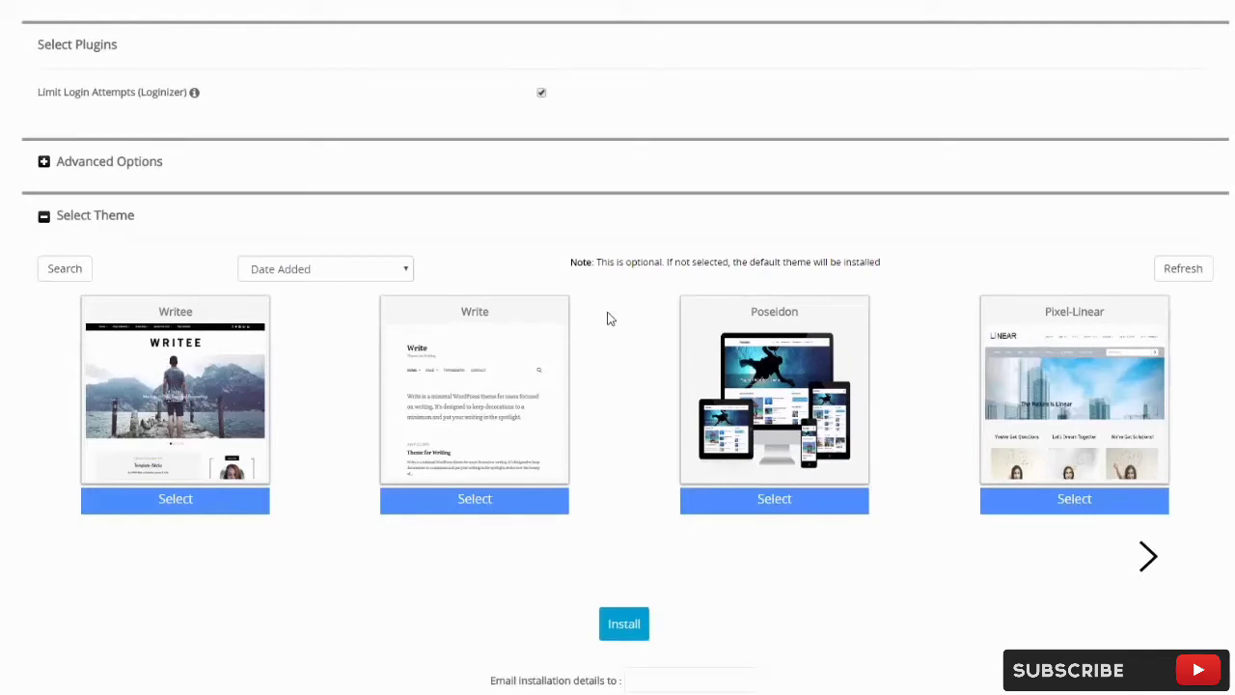
scroll(609, 319, "down", 1)
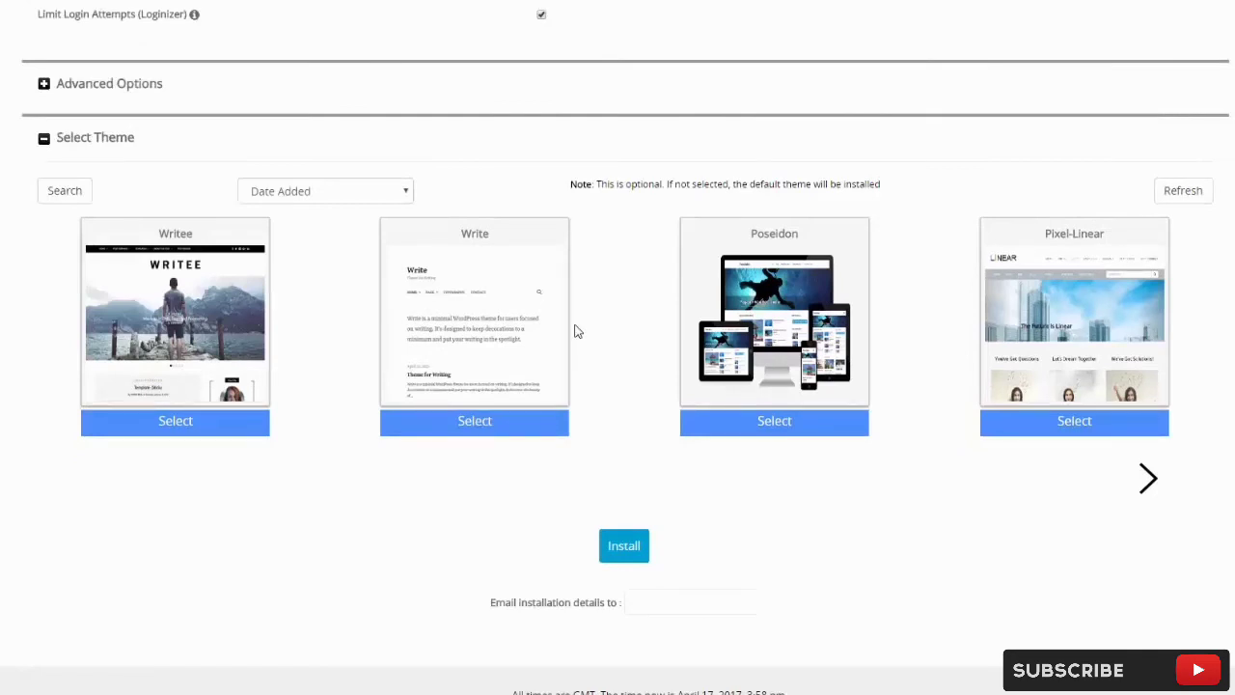
scroll(578, 406, "down", 1)
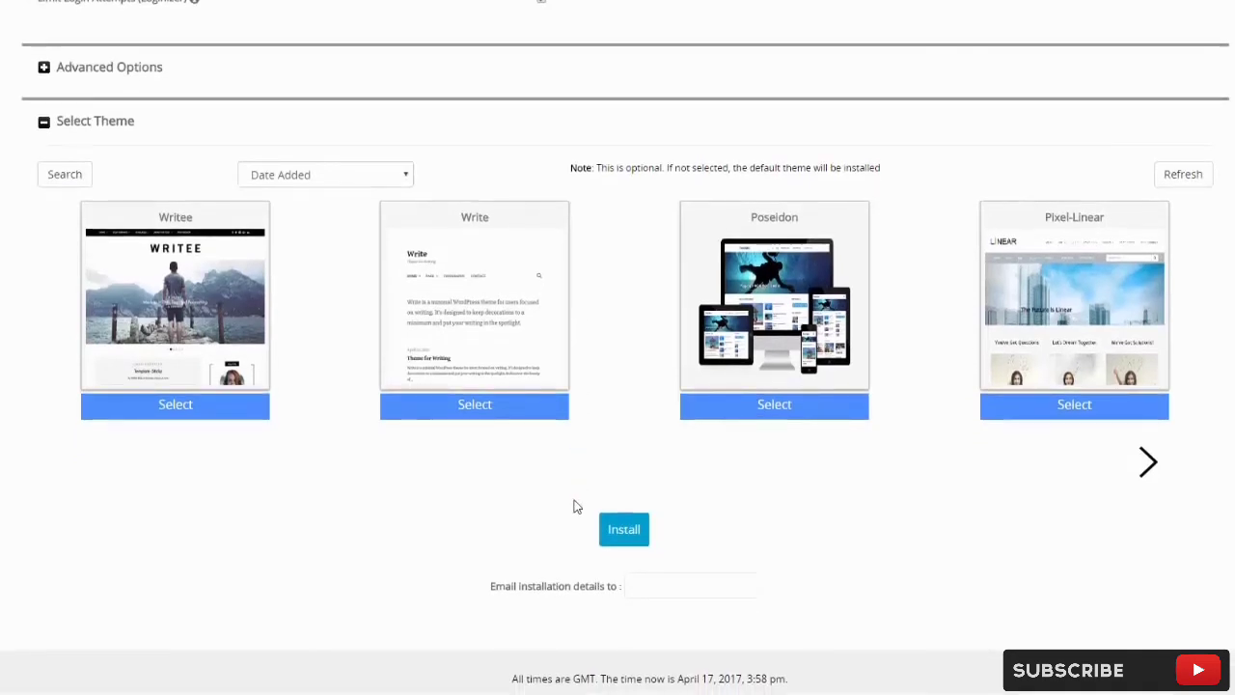
left_click(667, 597)
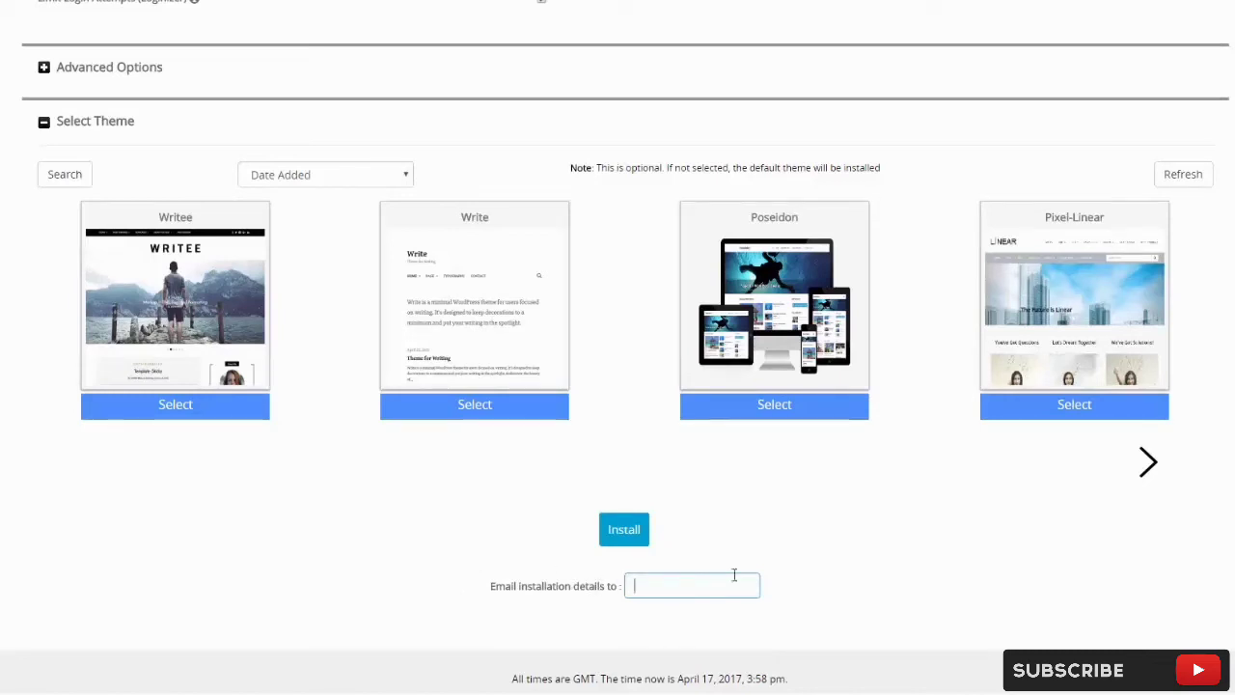
left_click(625, 532)
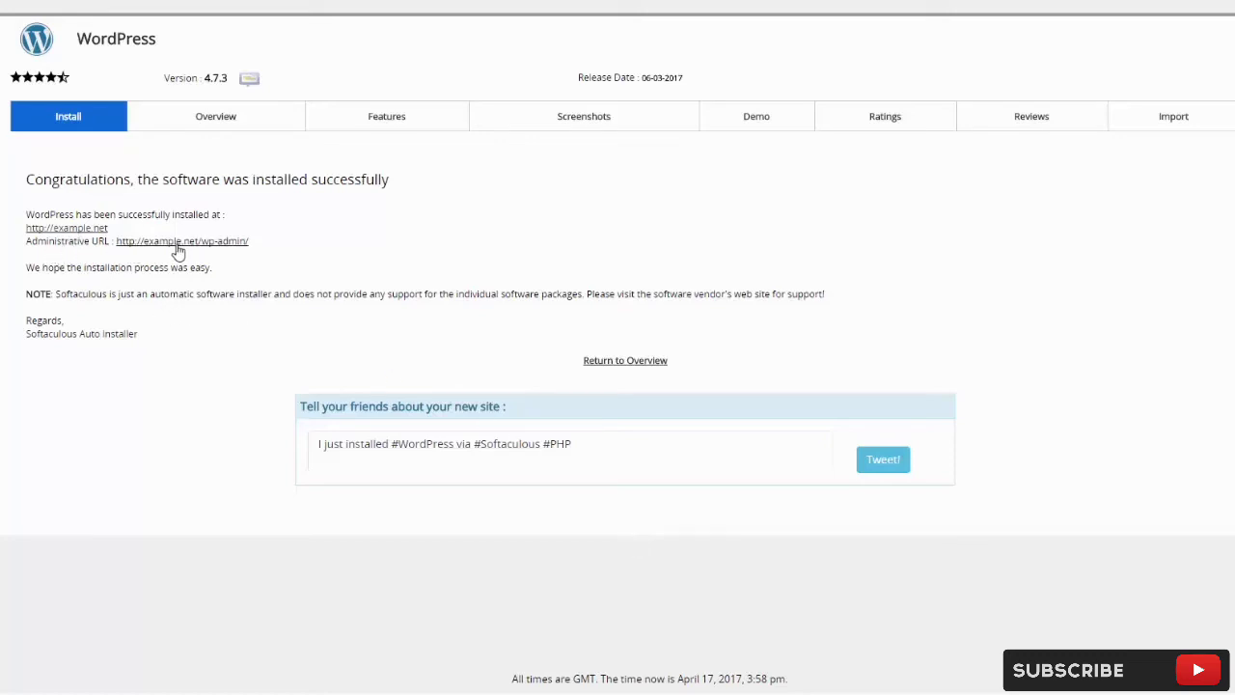
Open example.net in a new tab and browse the My Example Site front page with Hello world!
right_click(79, 228)
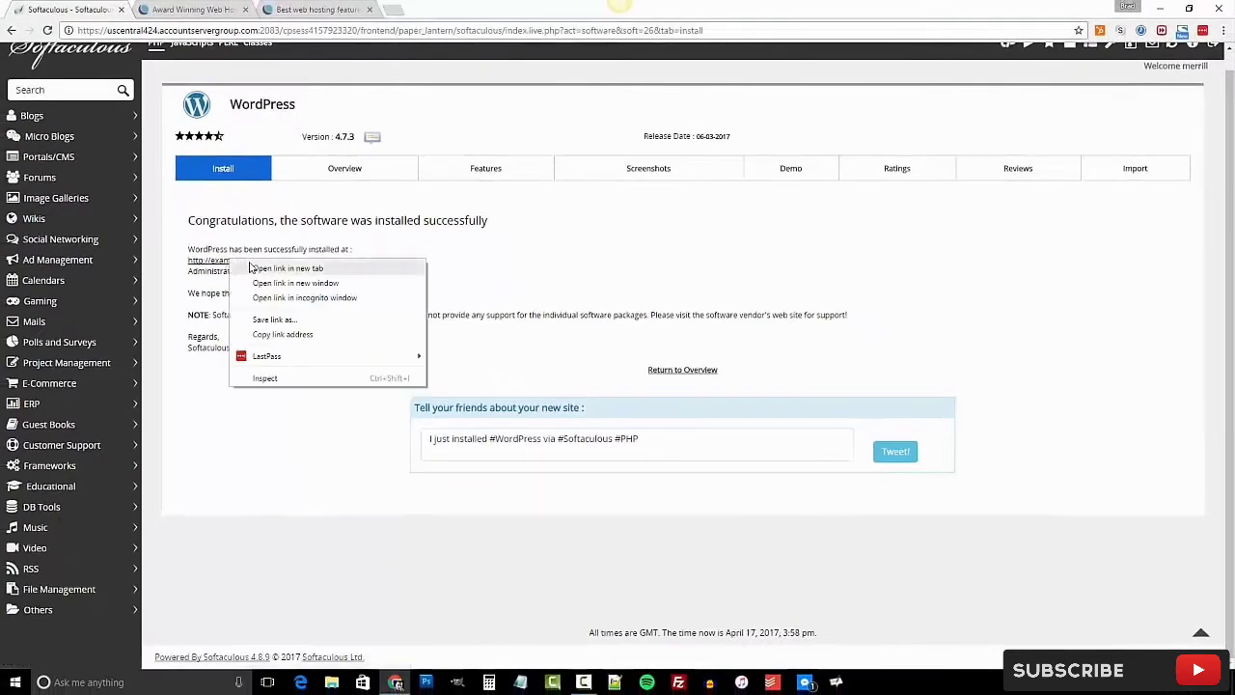
left_click(253, 268)
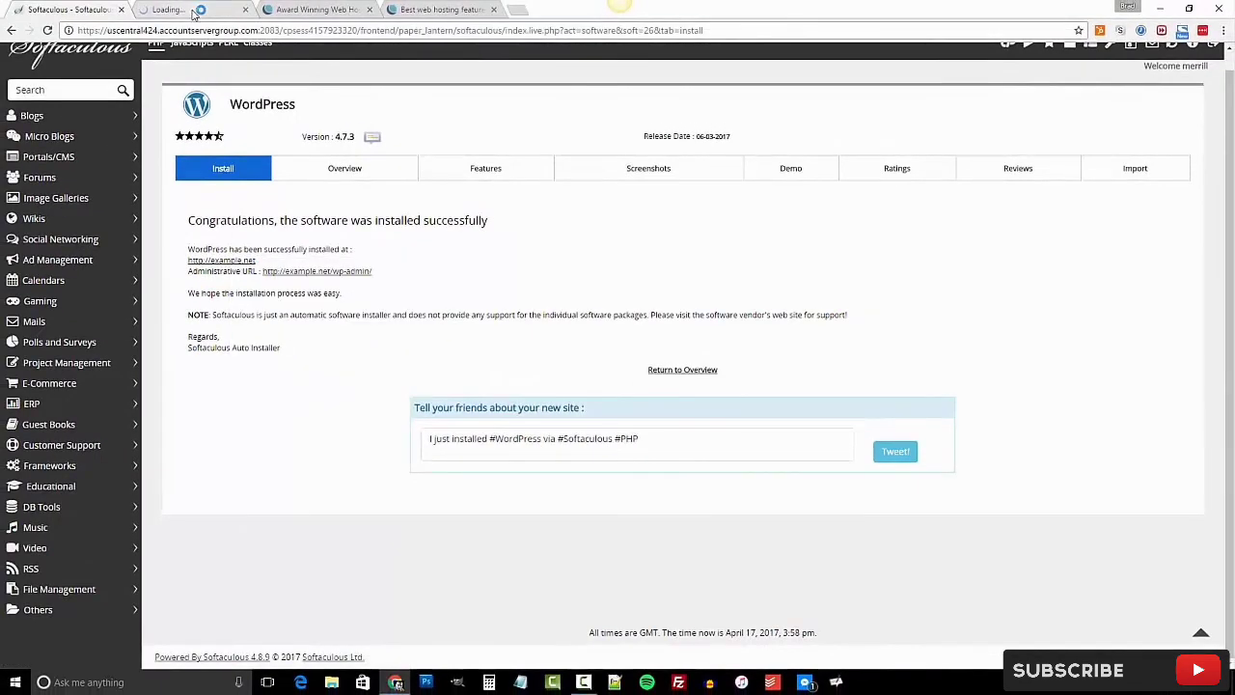
left_click(196, 10)
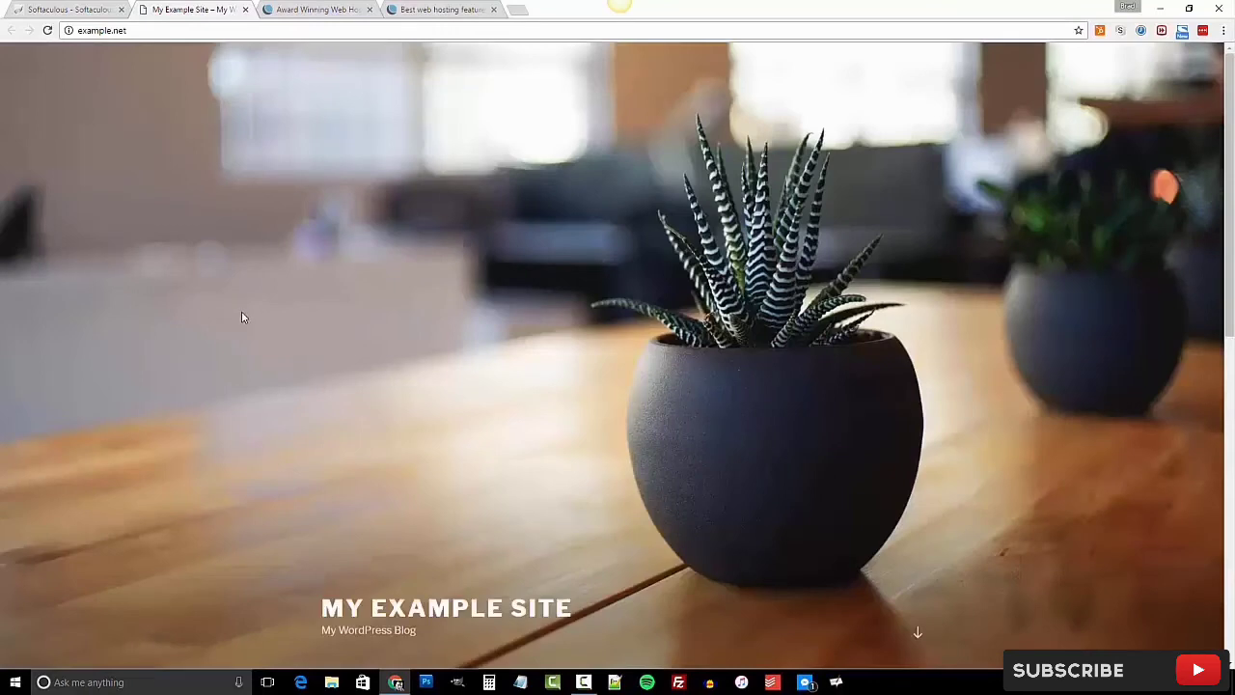
scroll(317, 342, "down", 3)
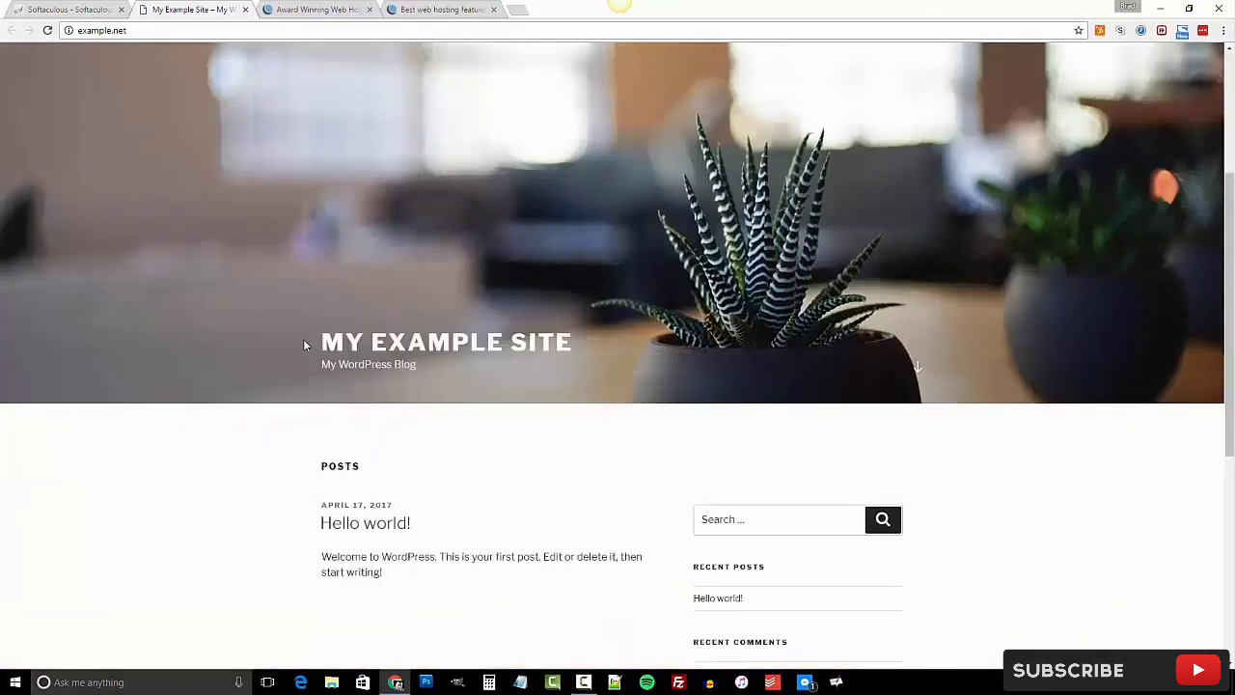
scroll(301, 345, "down", 2)
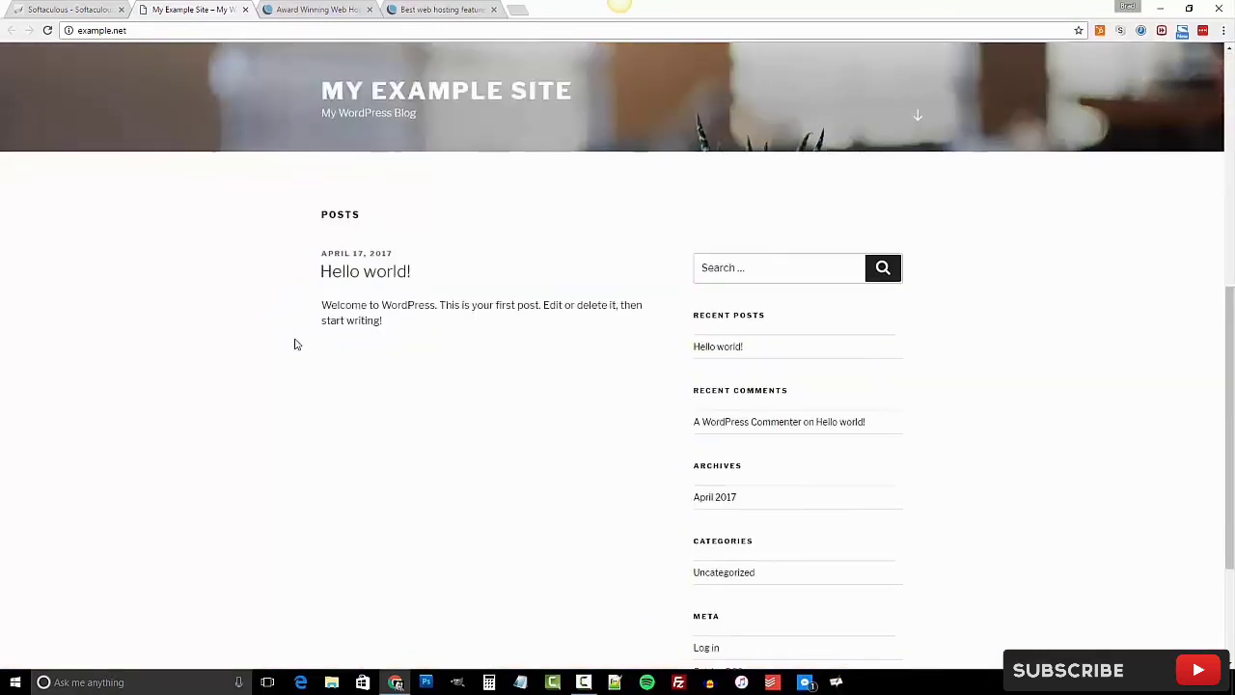
scroll(270, 258, "down", 1)
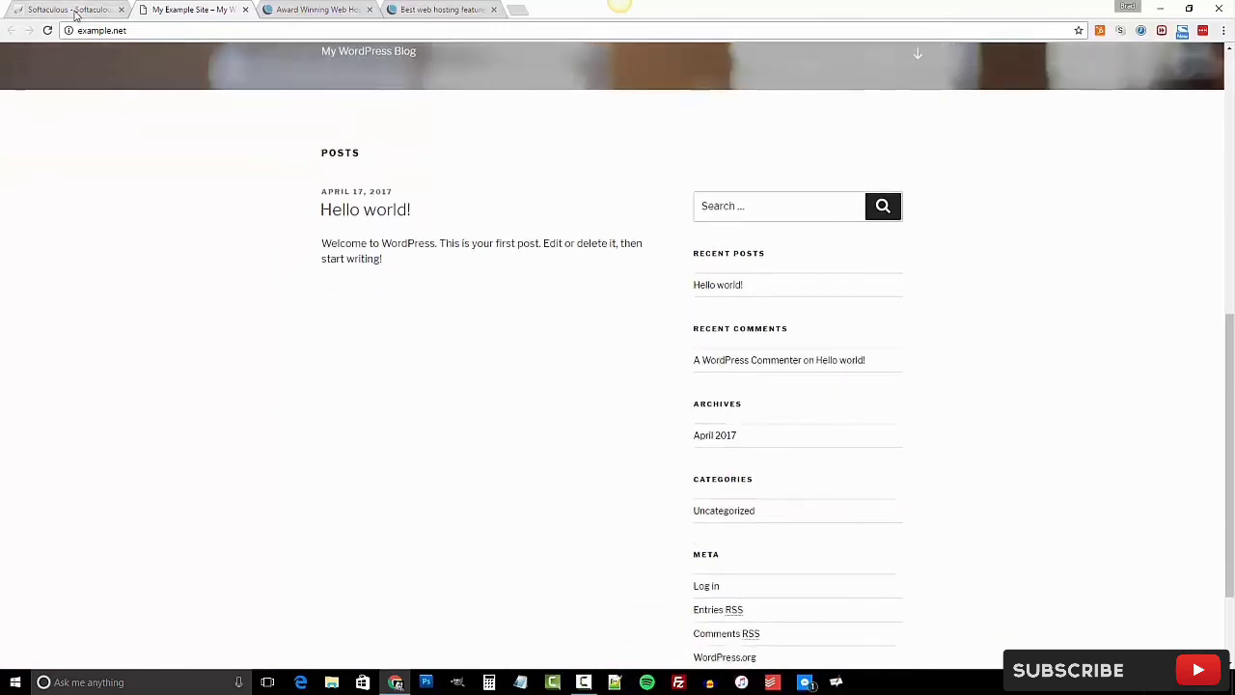
left_click(68, 10)
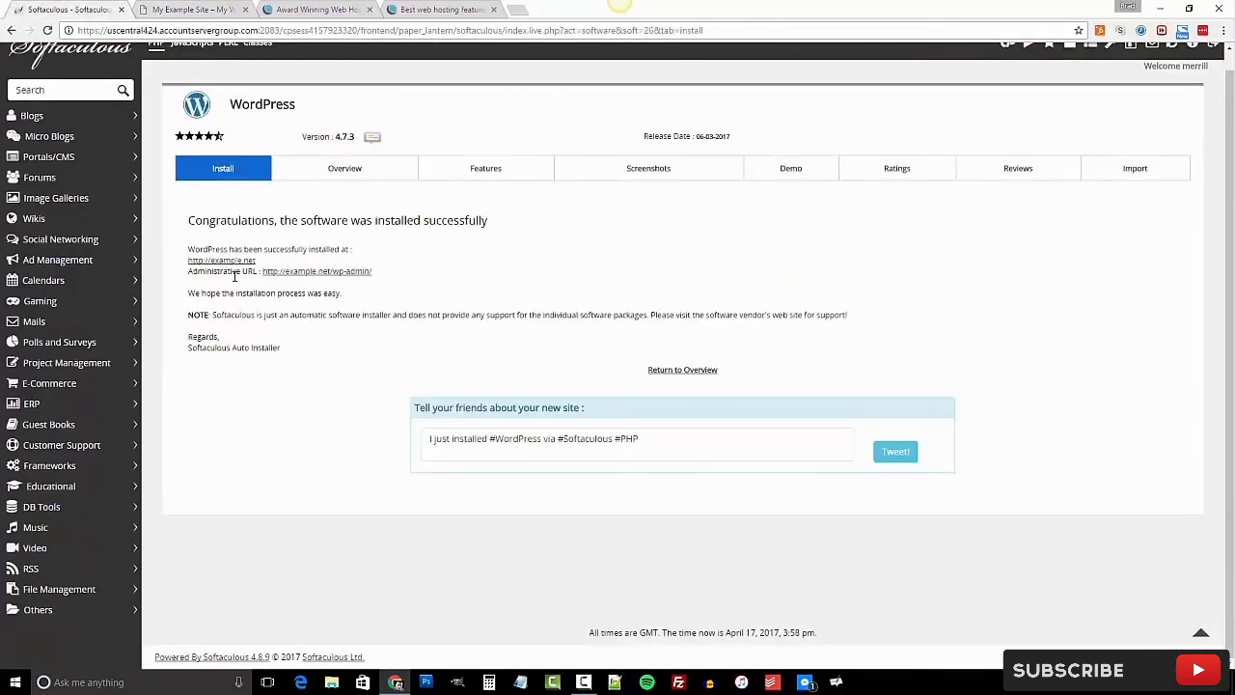
Open the wp-admin Dashboard in a new tab, then return to the Softaculous install summary.
right_click(312, 273)
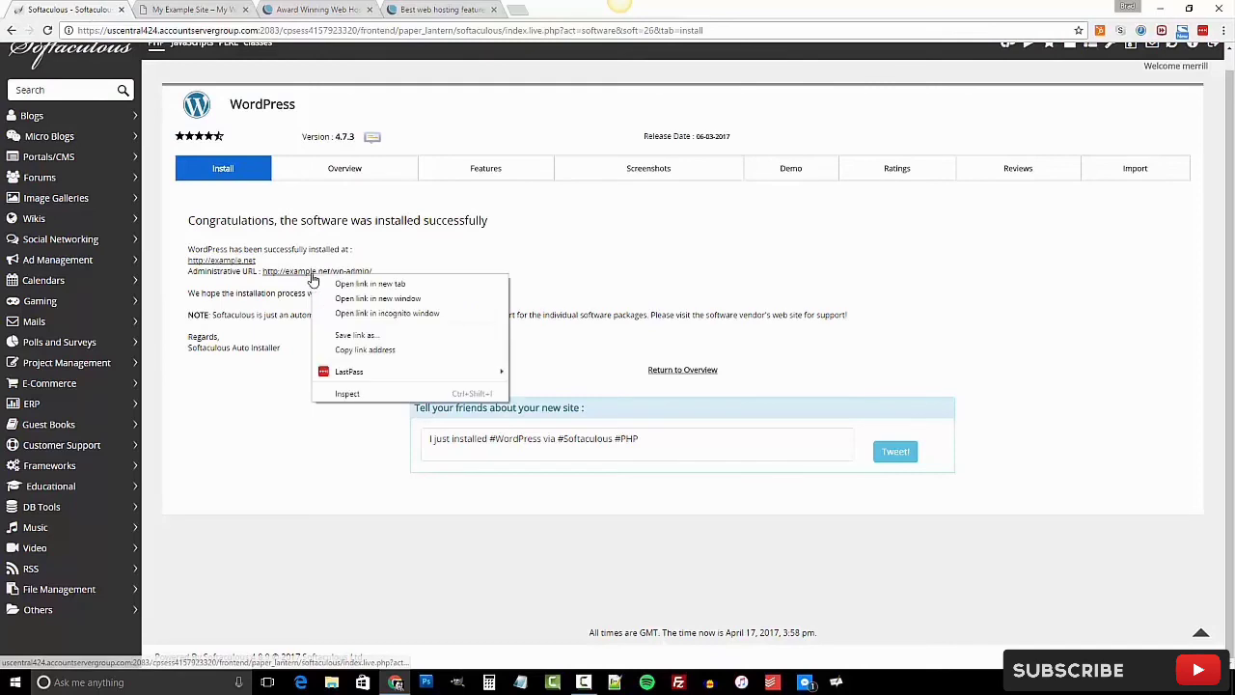
left_click(338, 292)
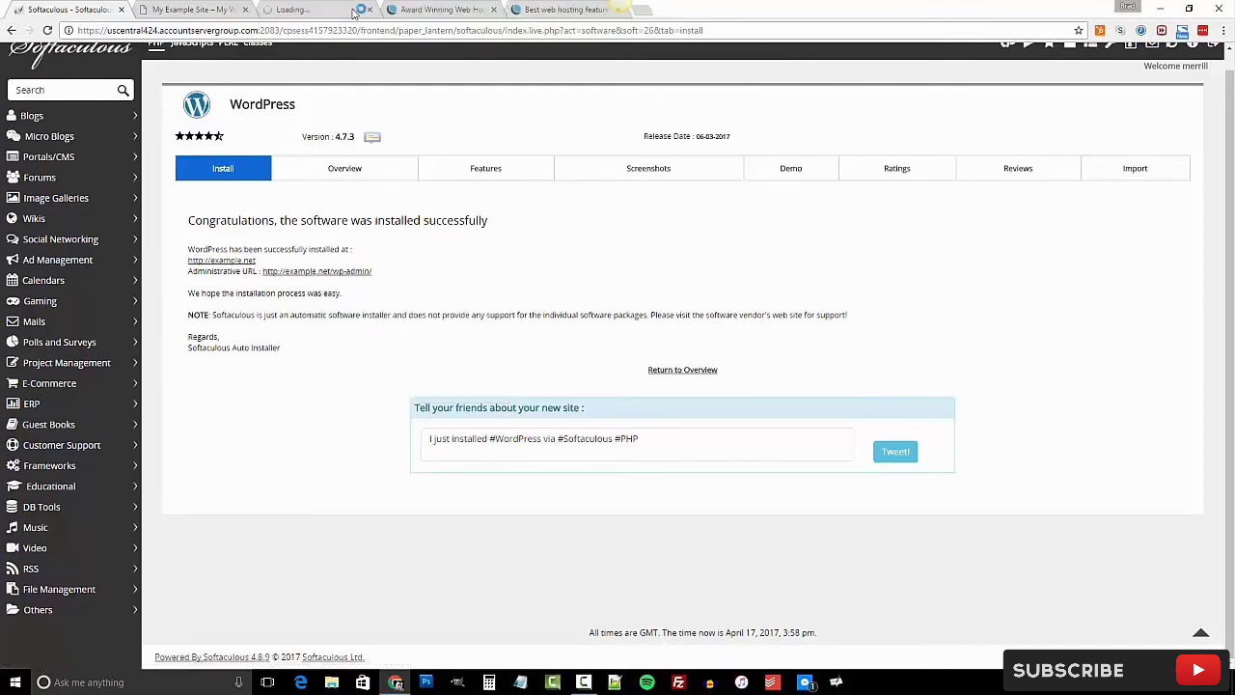
left_click(340, 11)
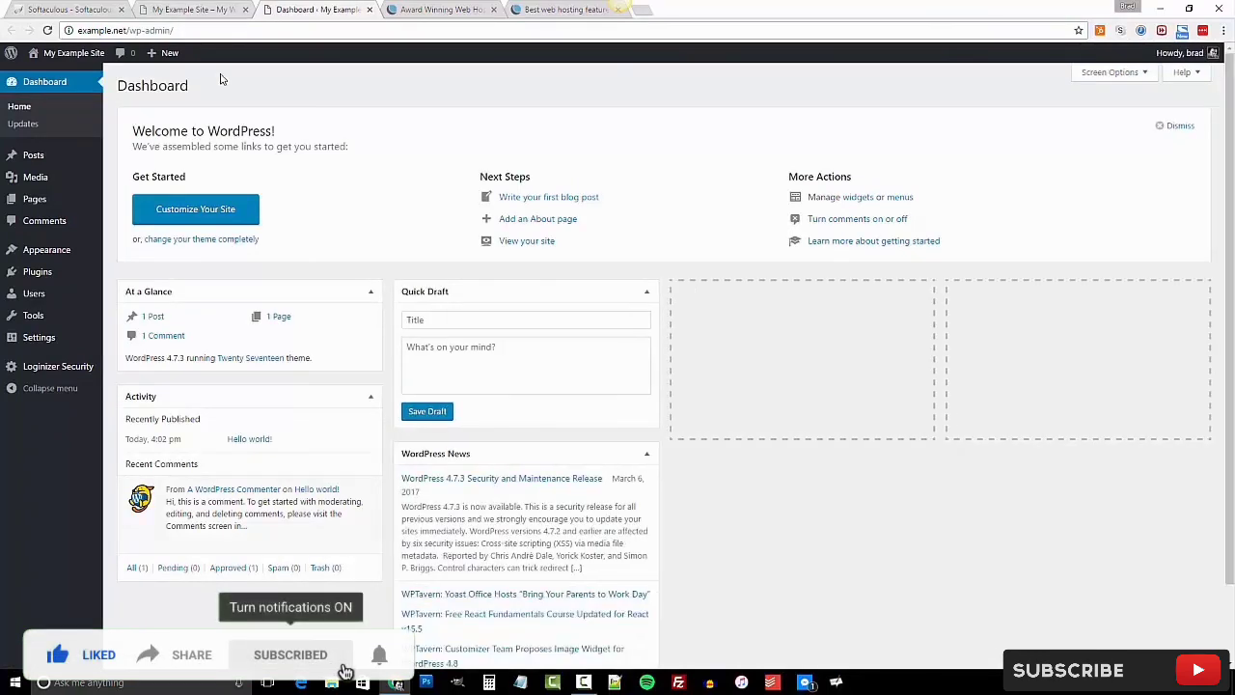
left_click(196, 9)
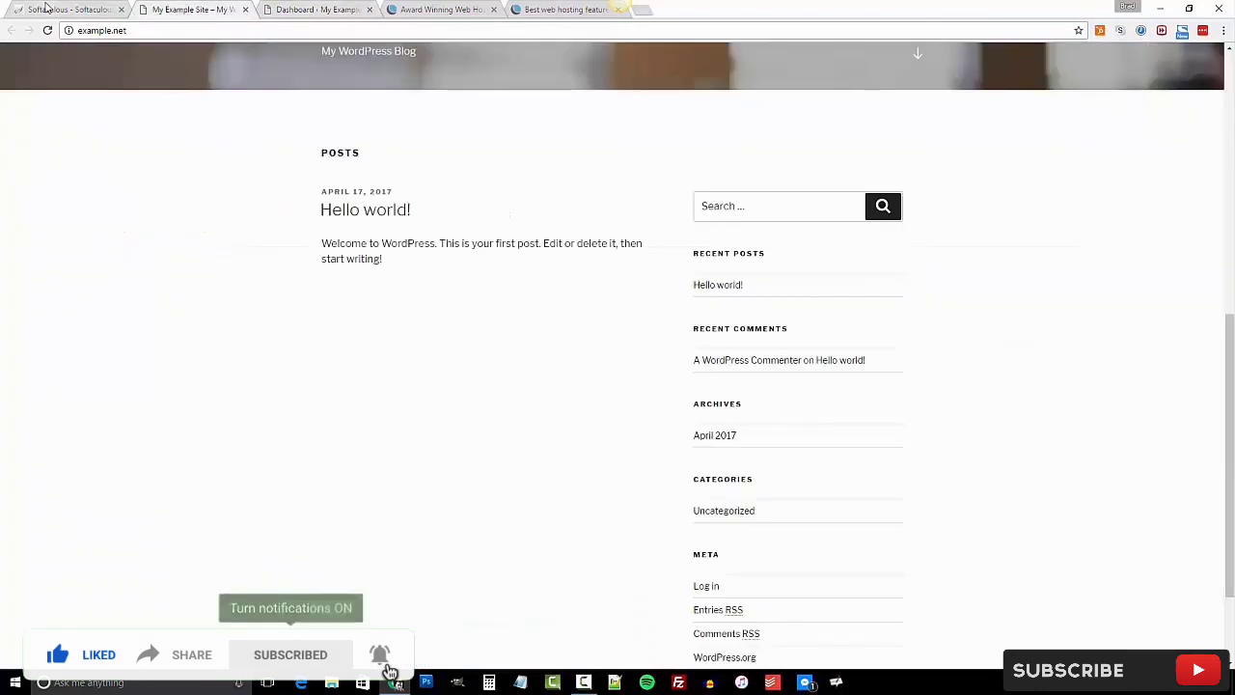
left_click(50, 8)
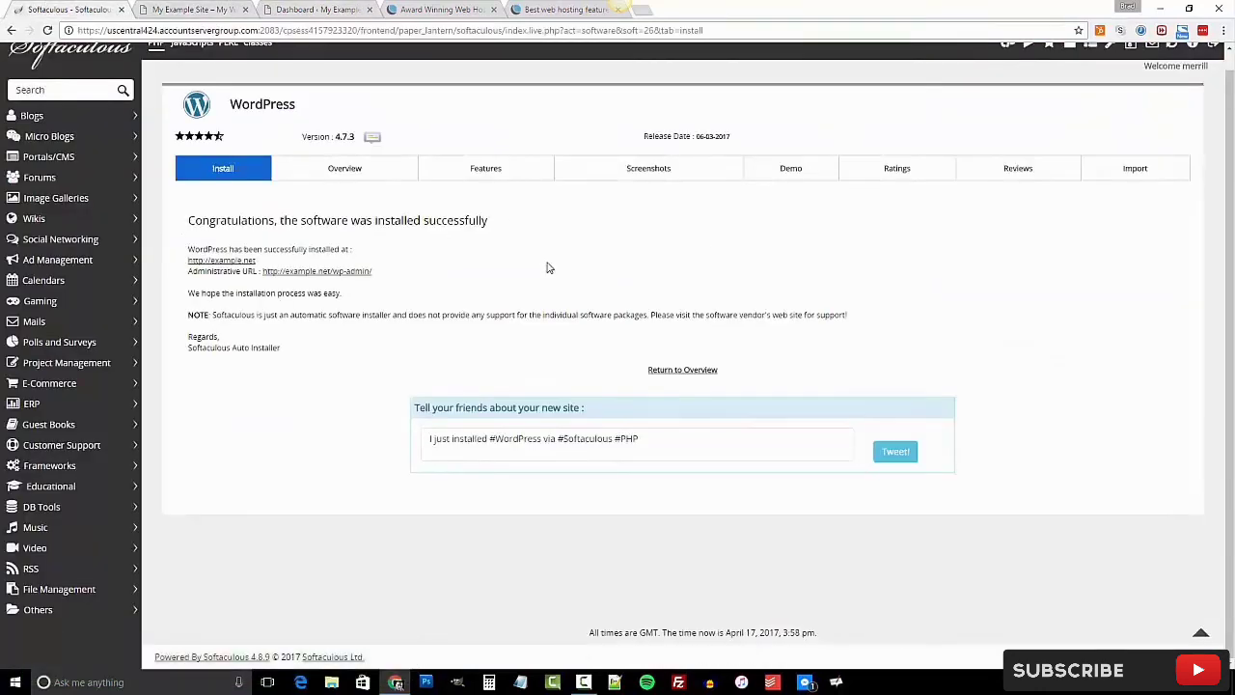